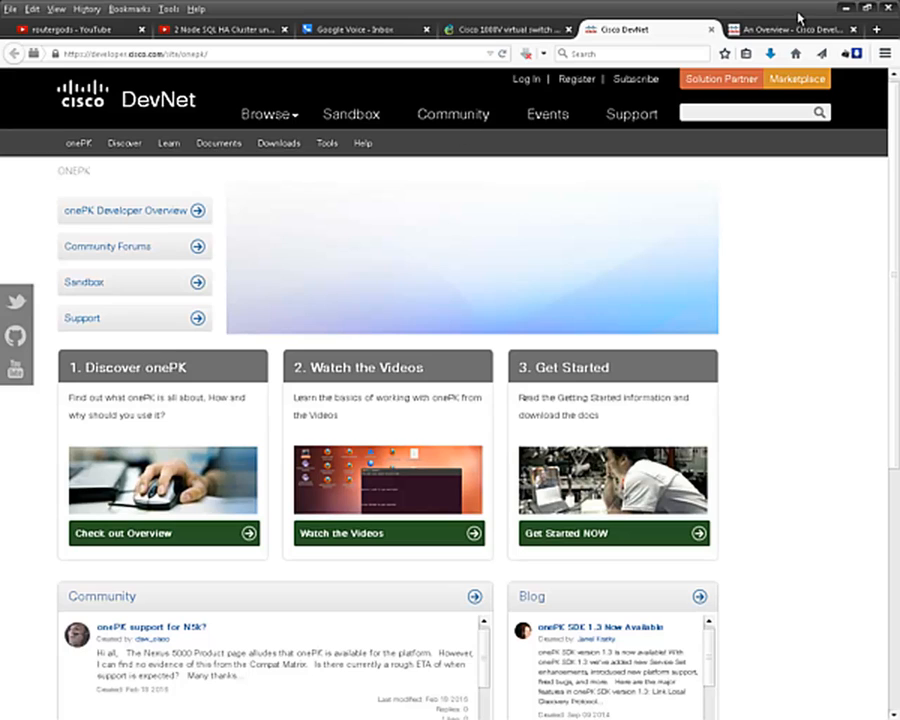
- Open a new blank browser tab beside the Cisco DevNet onePK page
click(877, 29)
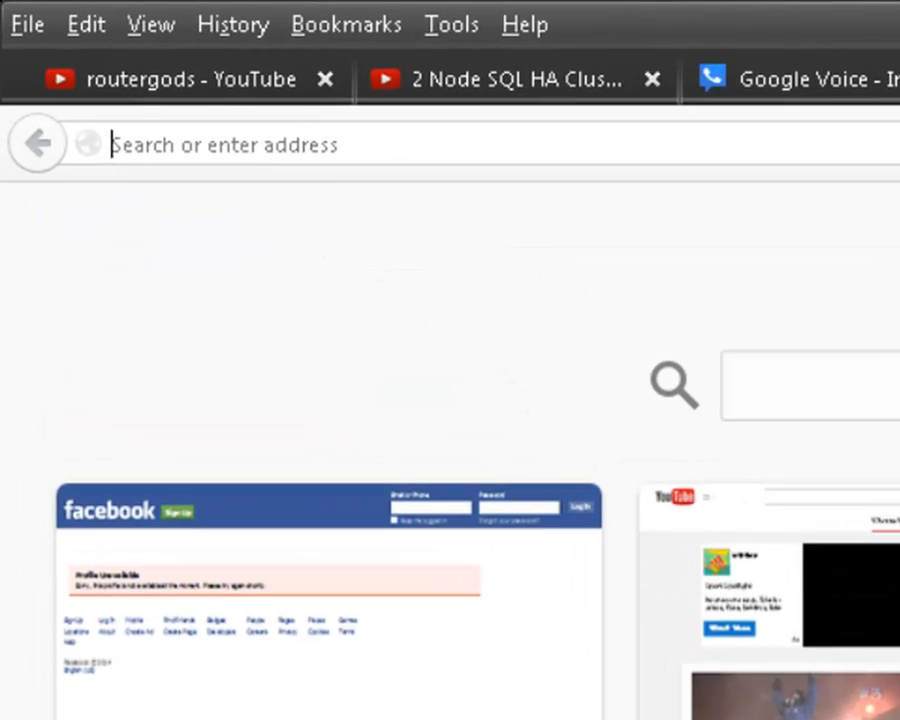
- Go to google.com and search for 'onepk download'
text(google.com/)
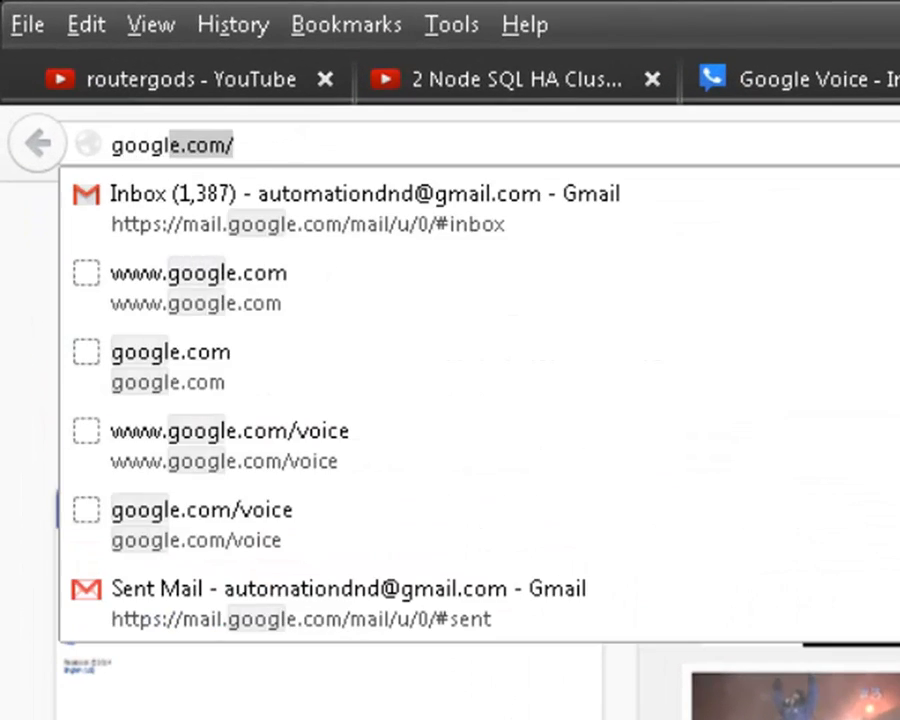
key(Return)
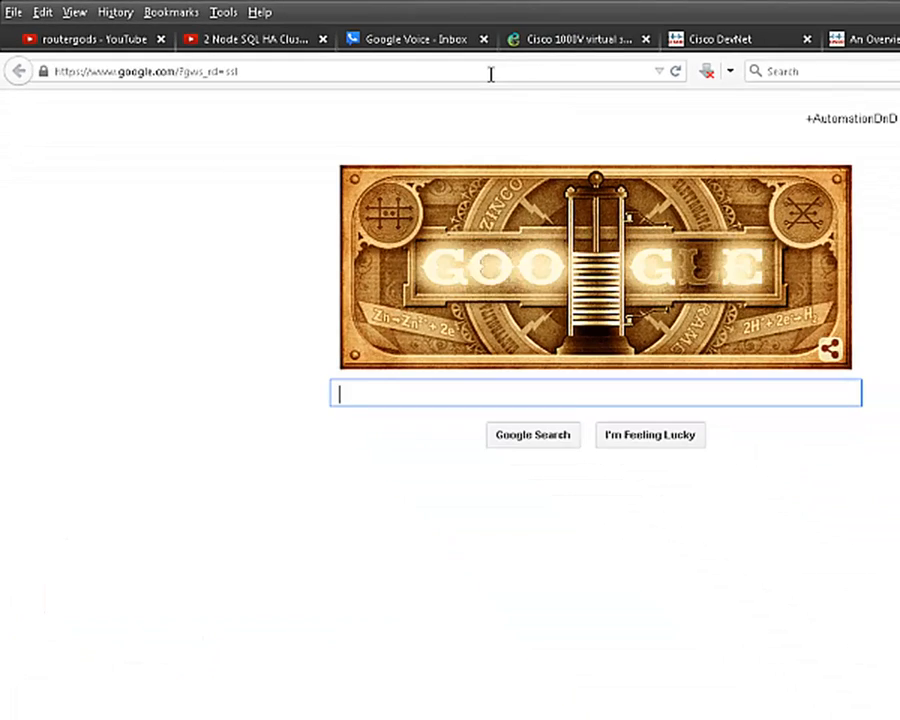
text(onepk do)
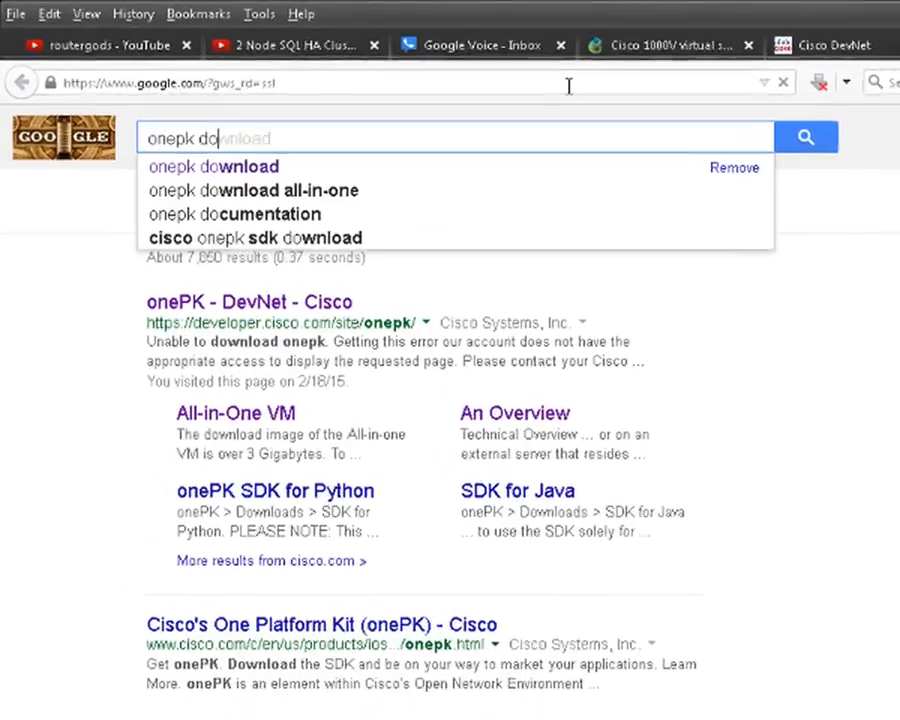
text(wnload)
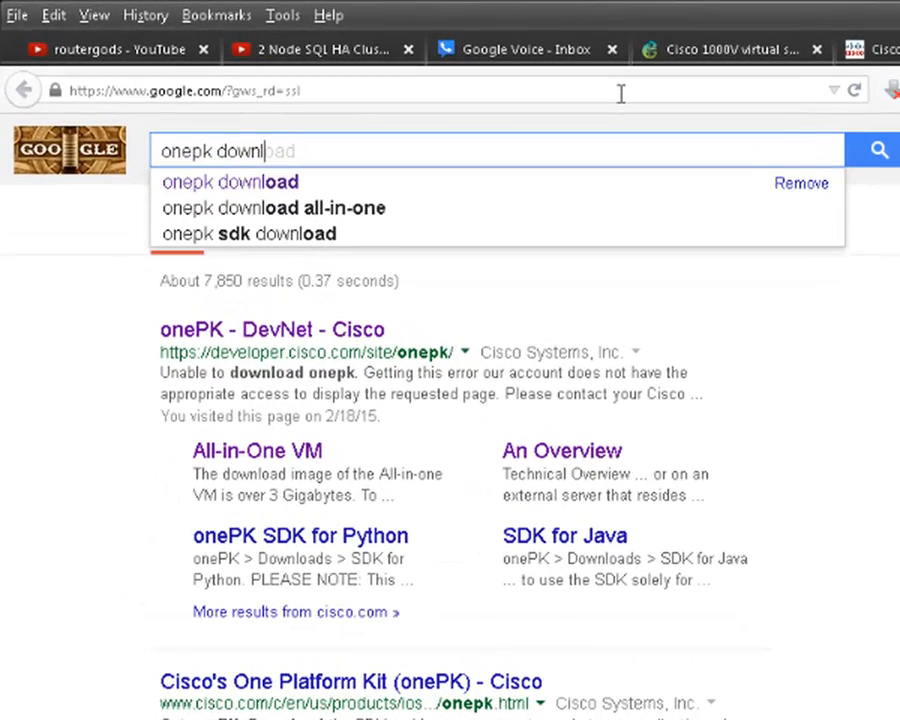
key(Return)
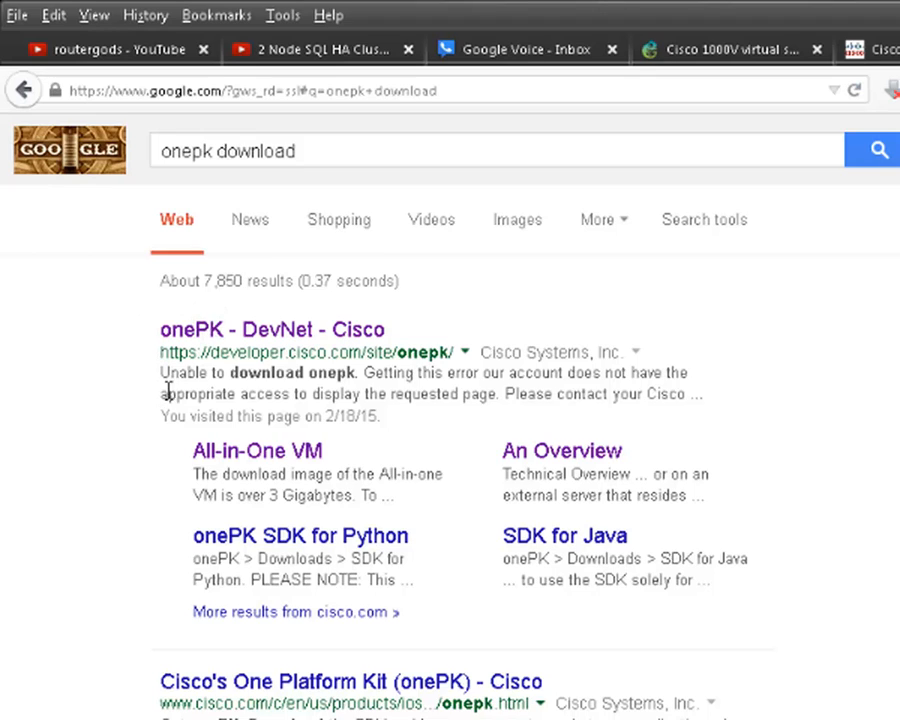
- Open the onePK All-in-One VM download page and look over its default login note
click(247, 455)
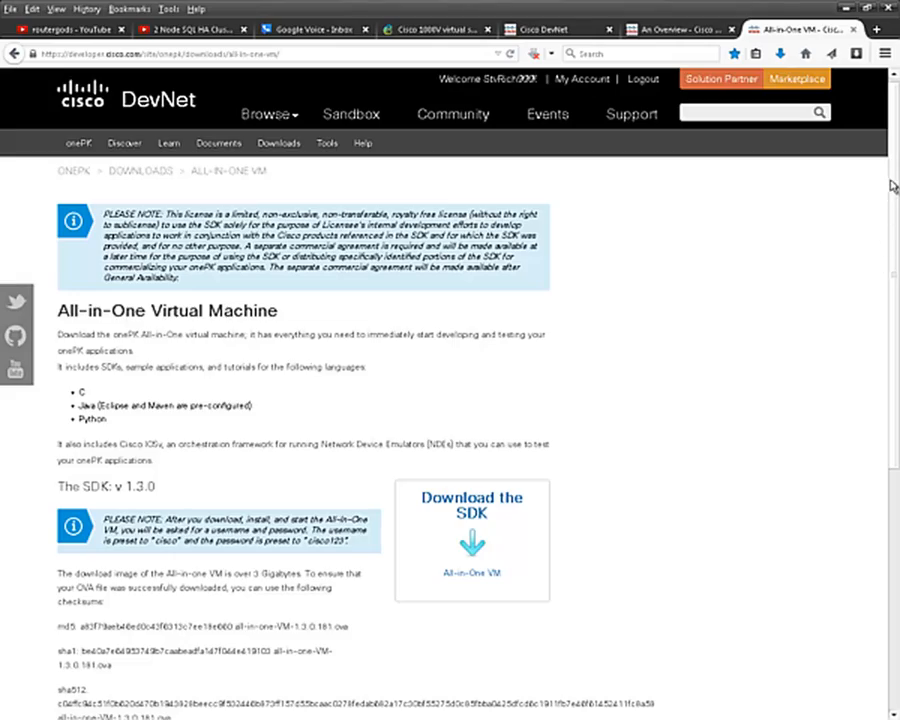
scroll(893, 186, down, 1)
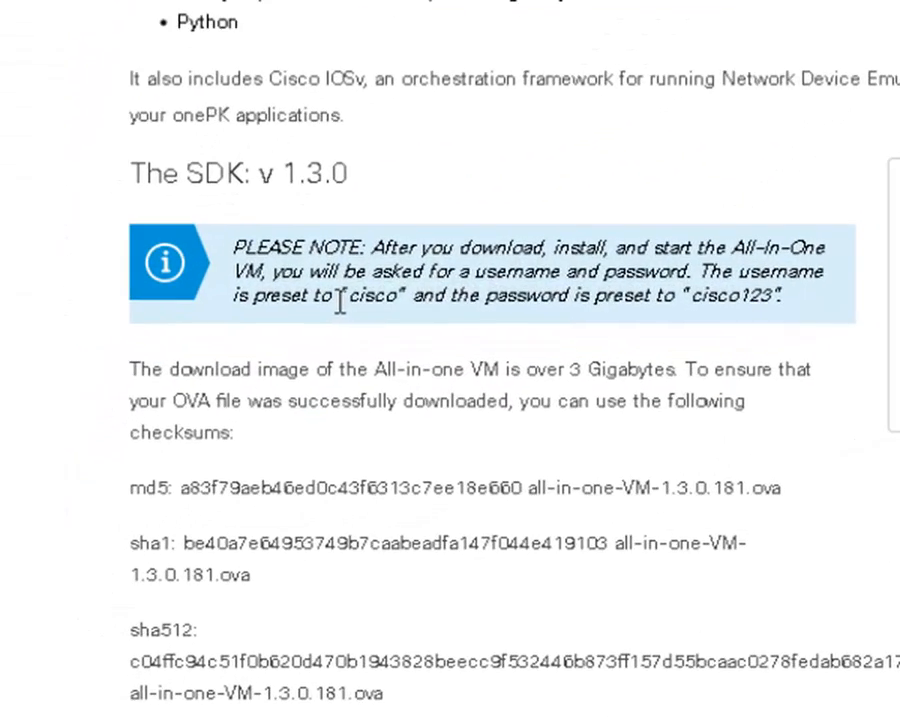
drag(153, 533, 180, 532)
drag(427, 307, 808, 312)
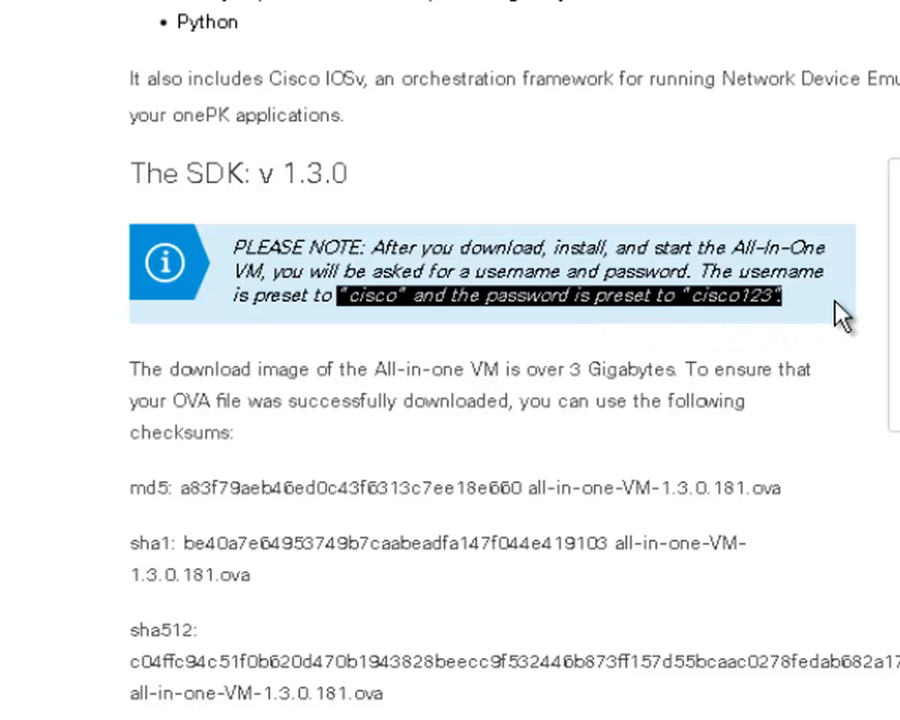
click(843, 316)
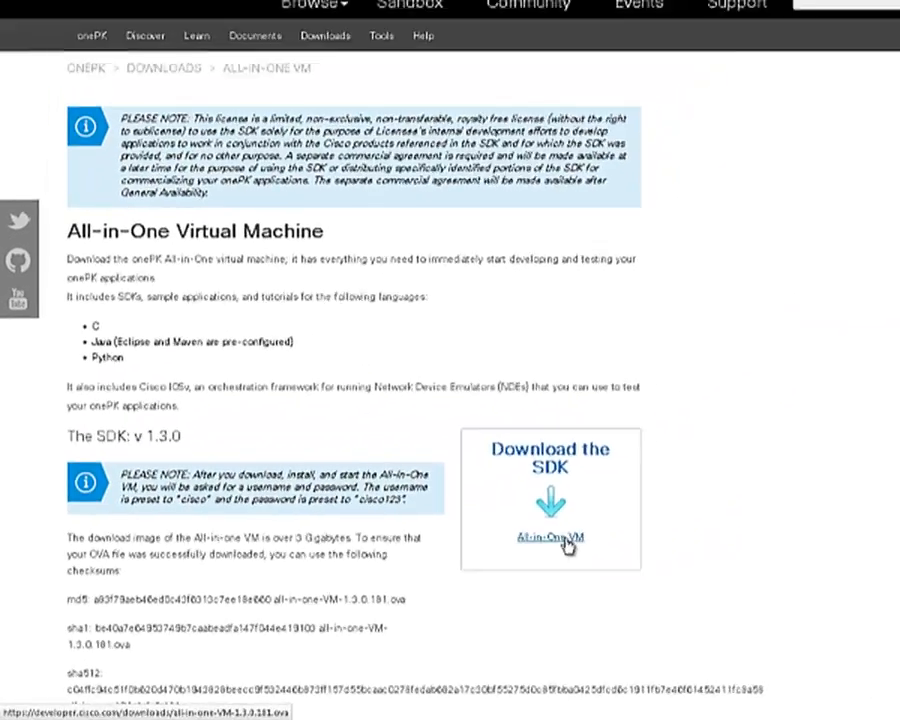
- Accept the onePK license terms and save all-in-one-VM-1.3.0.181.ova to disk
click(486, 567)
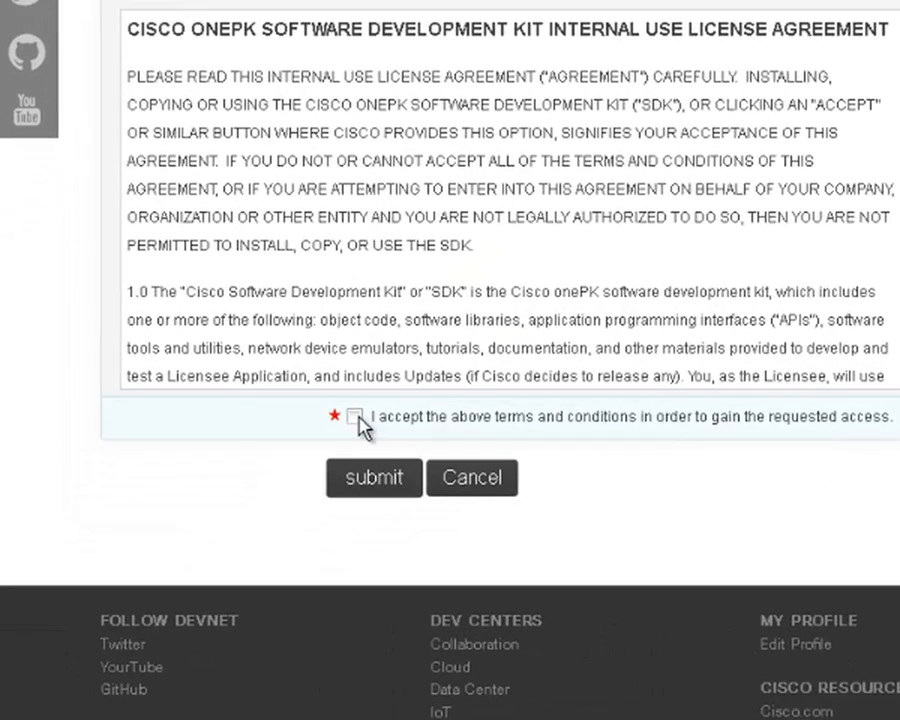
click(355, 418)
click(376, 482)
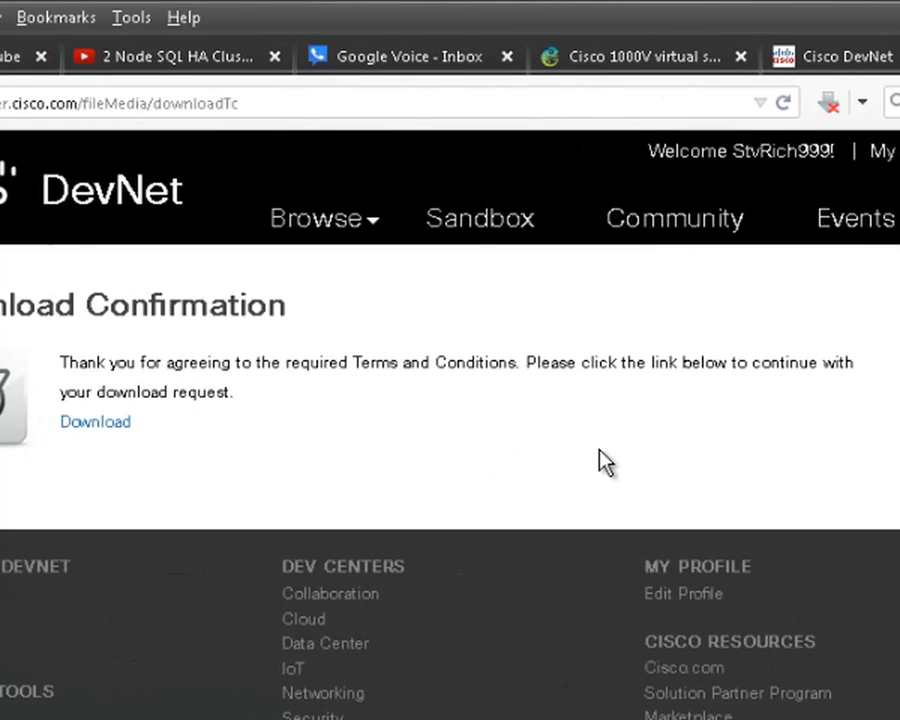
click(113, 421)
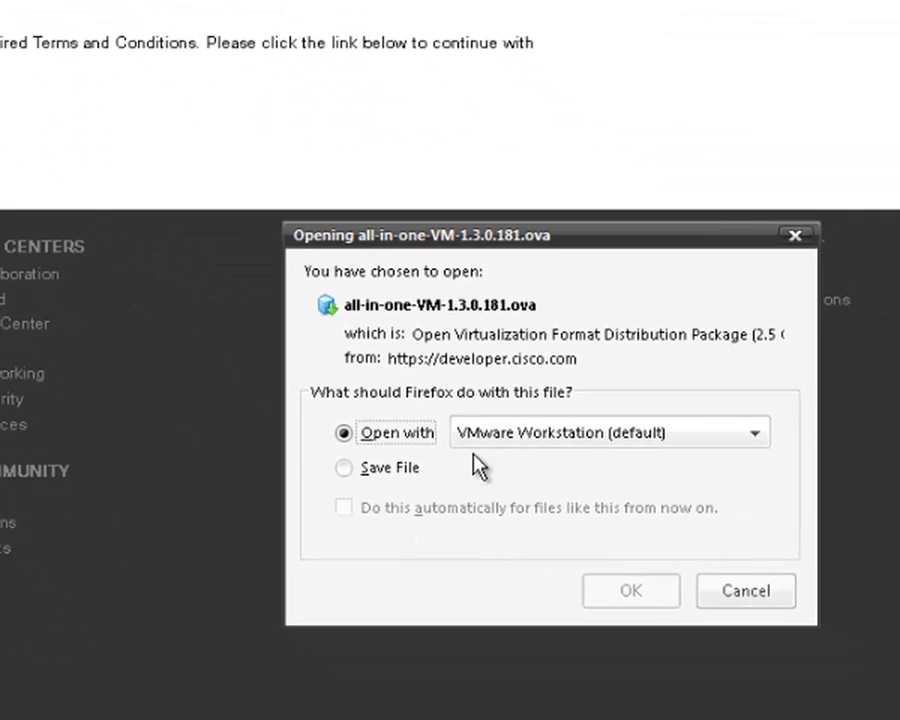
click(412, 472)
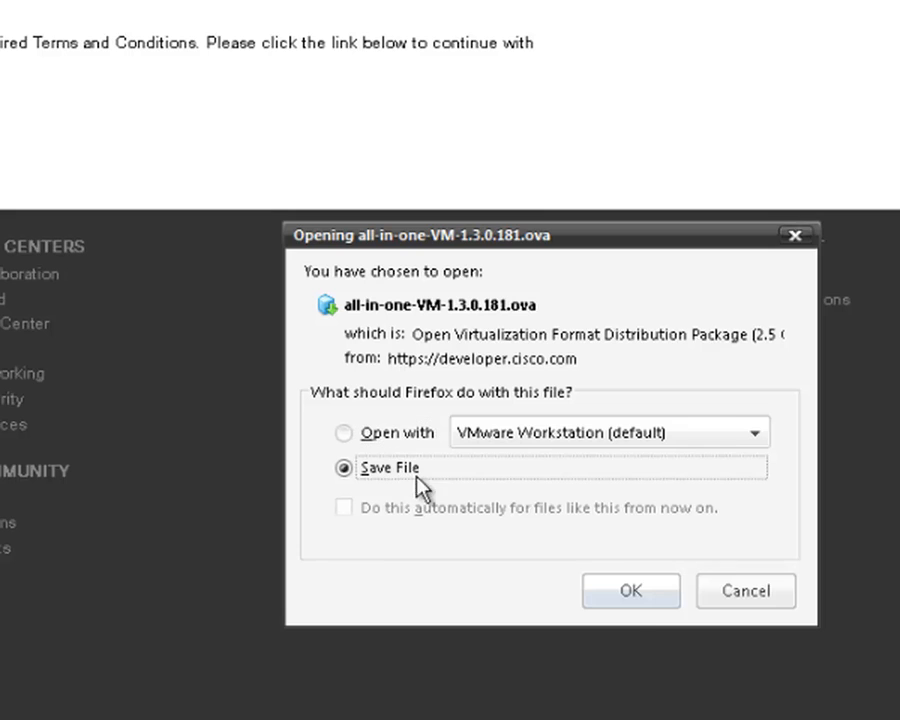
click(648, 606)
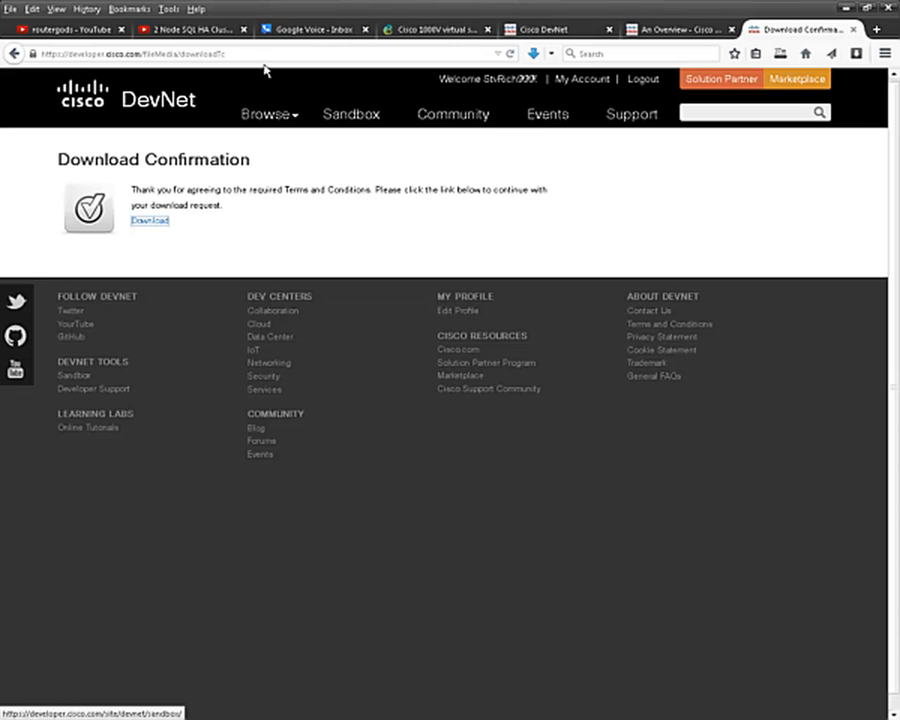
- Copy the downloaded all-in-one-VM-1.3.0.181.ova from its containing folder, then minimize Firefox
click(166, 10)
click(190, 27)
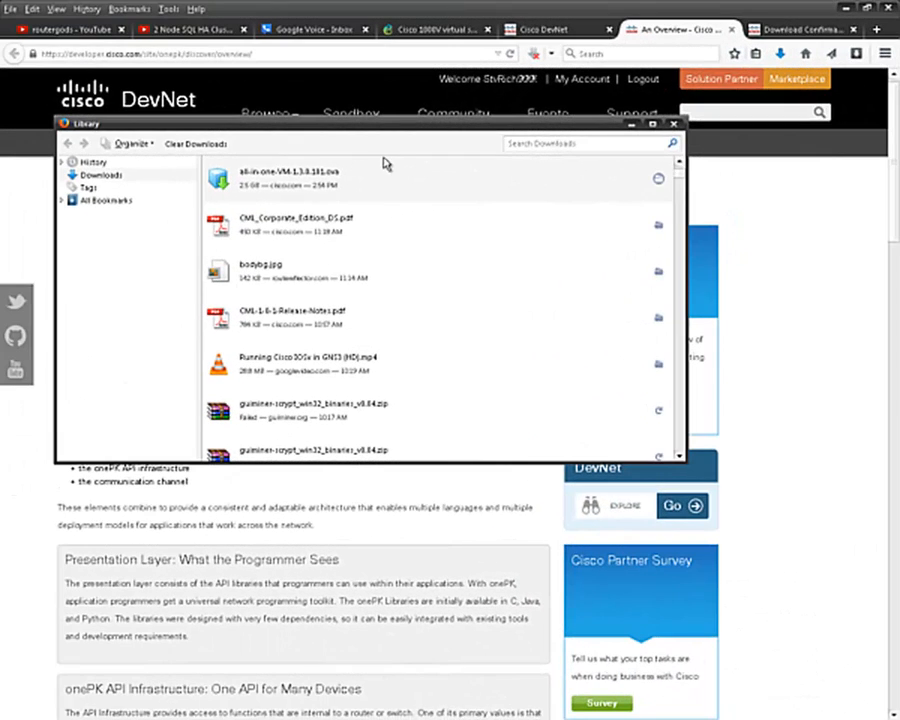
right_click(391, 176)
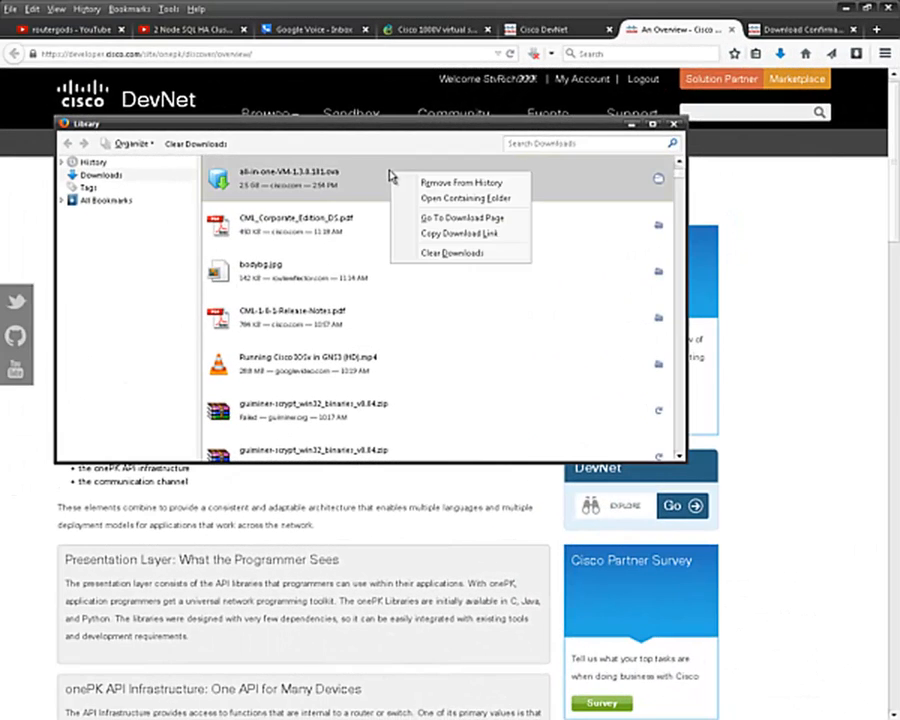
click(450, 198)
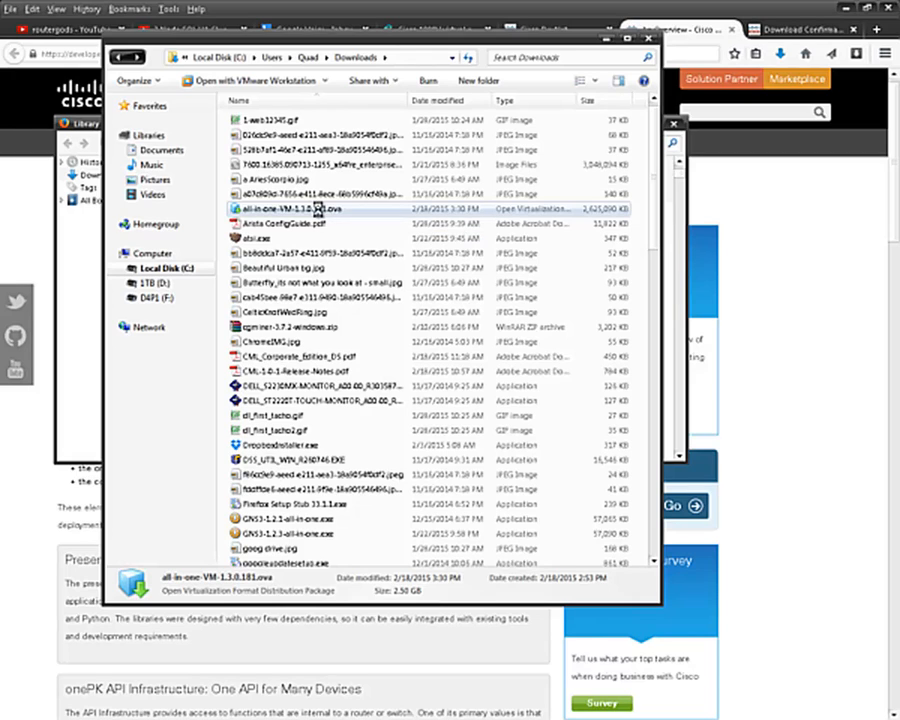
right_click(320, 213)
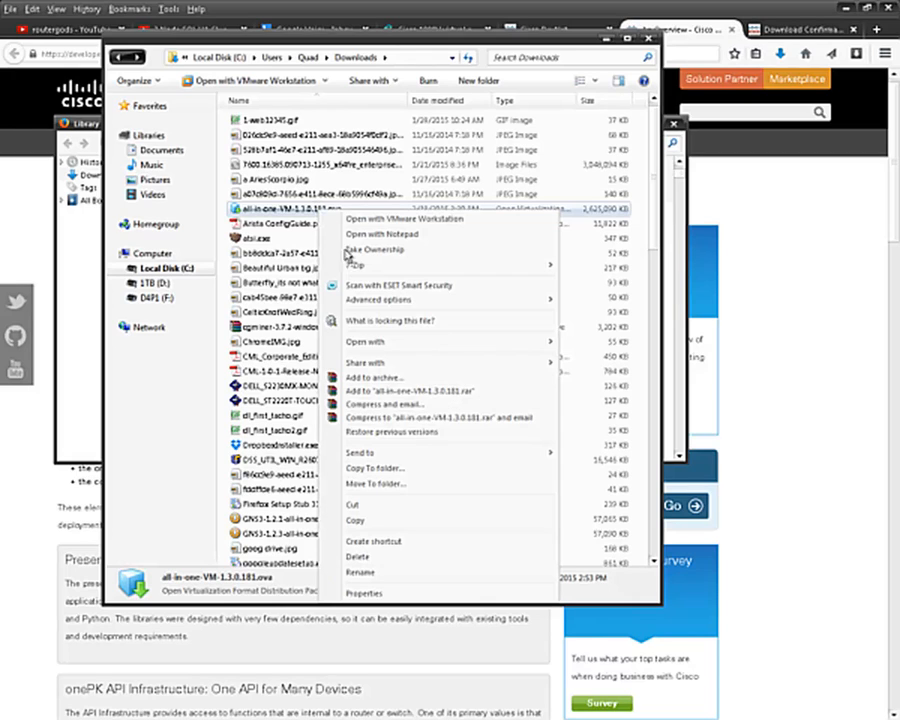
click(374, 521)
click(646, 41)
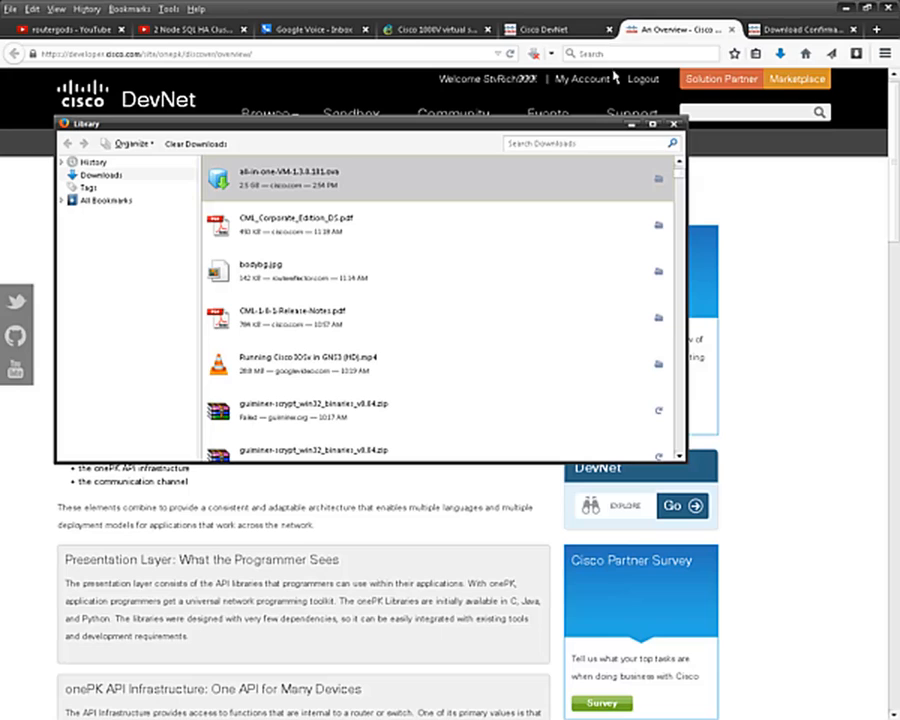
click(846, 8)
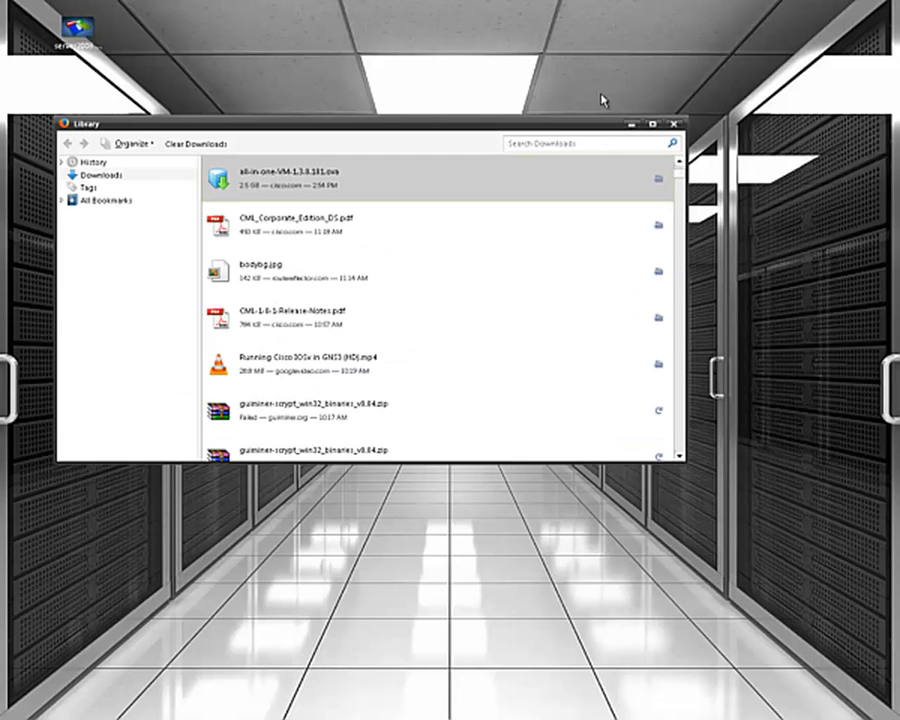
- Create a new folder on the desktop and paste the copied ova file into it
right_click(597, 81)
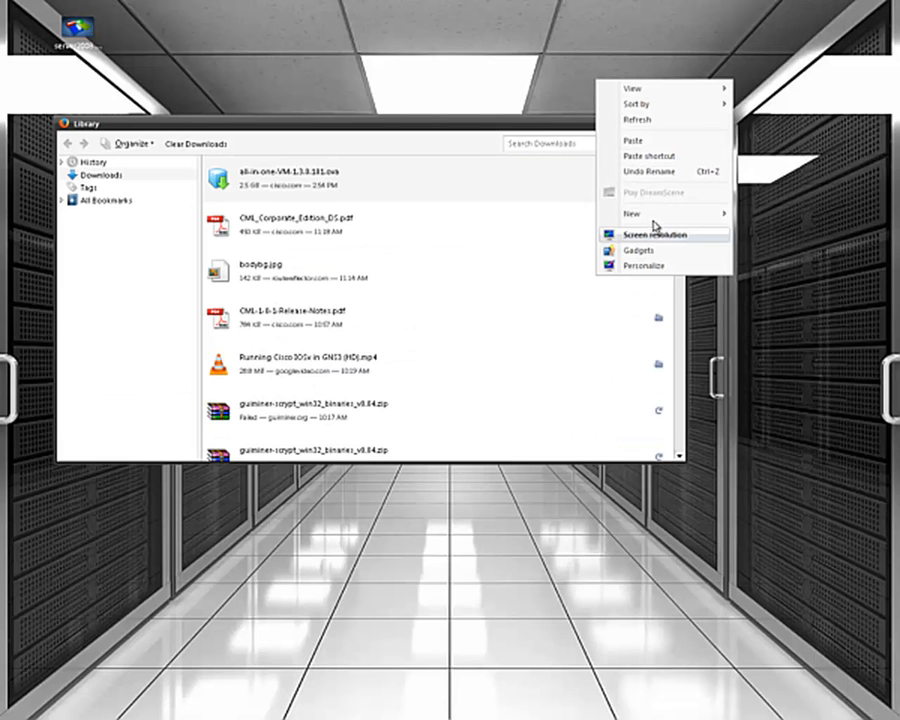
mouse_move(653, 217)
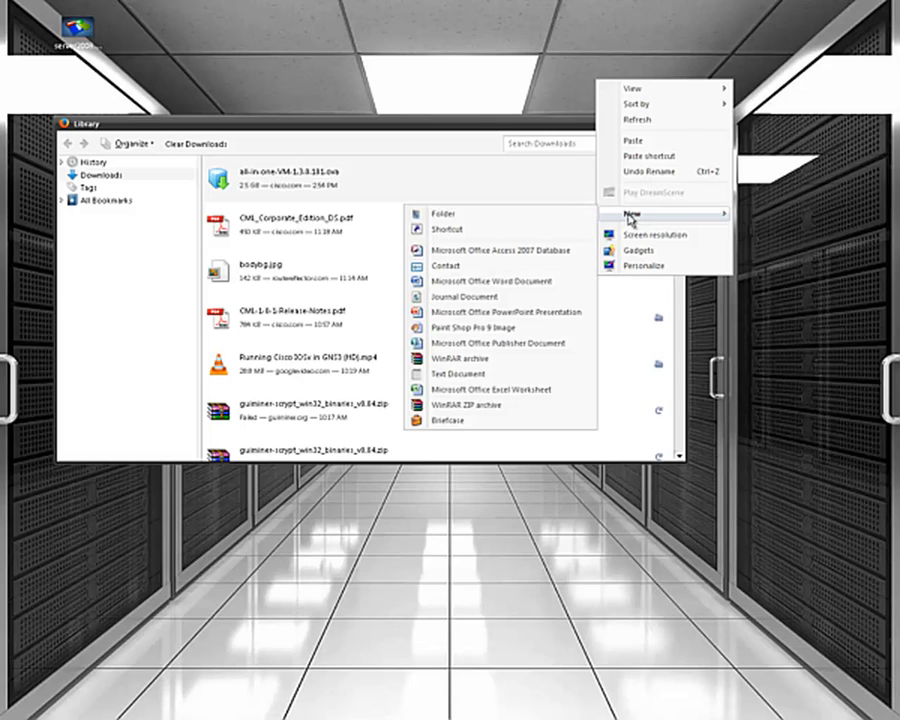
click(512, 216)
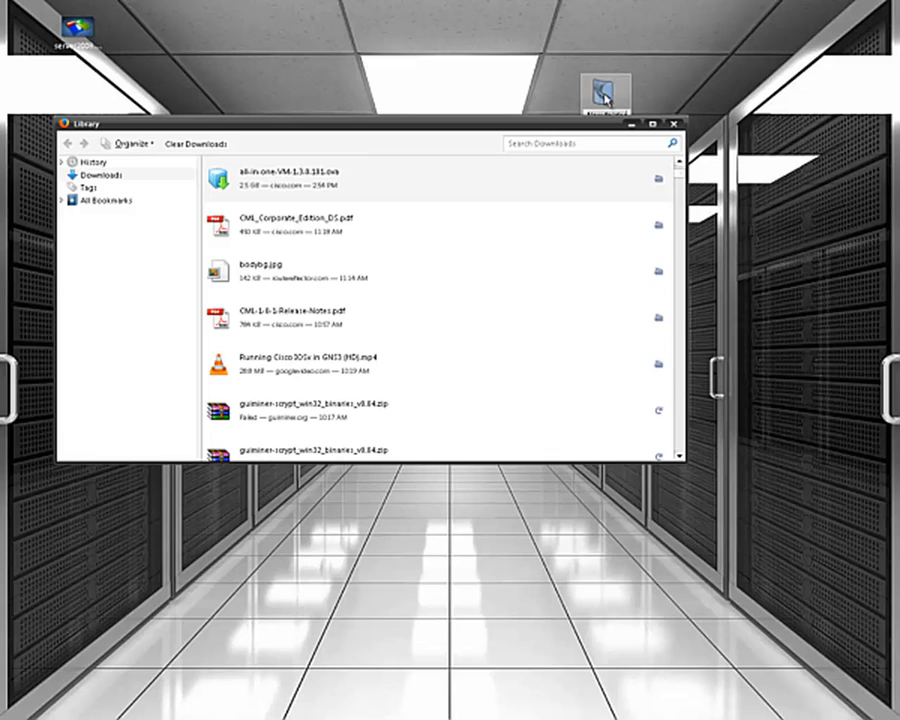
text(C)
click(633, 124)
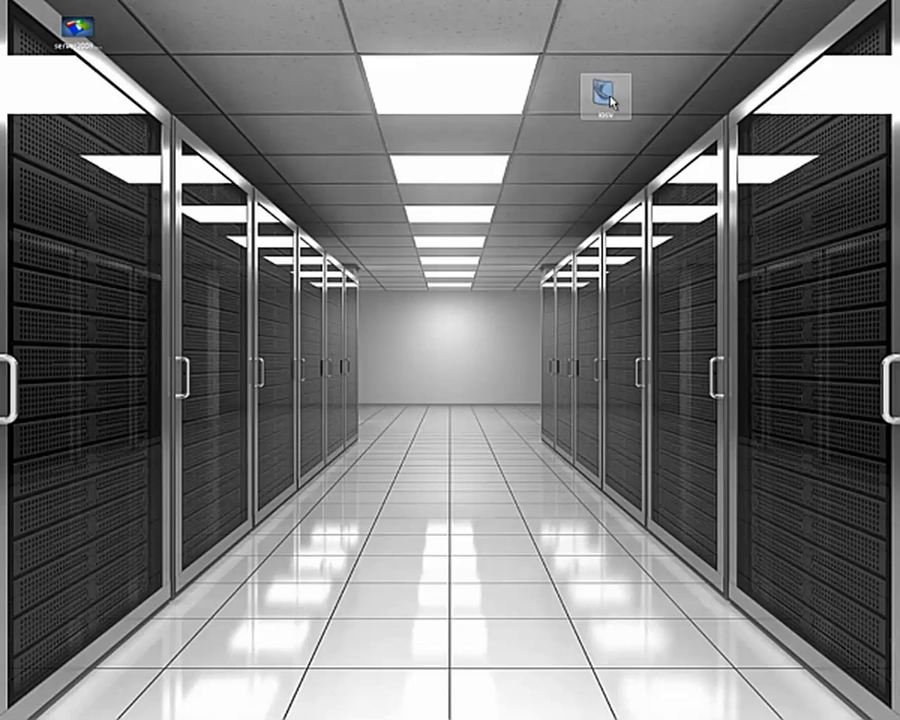
right_click(606, 97)
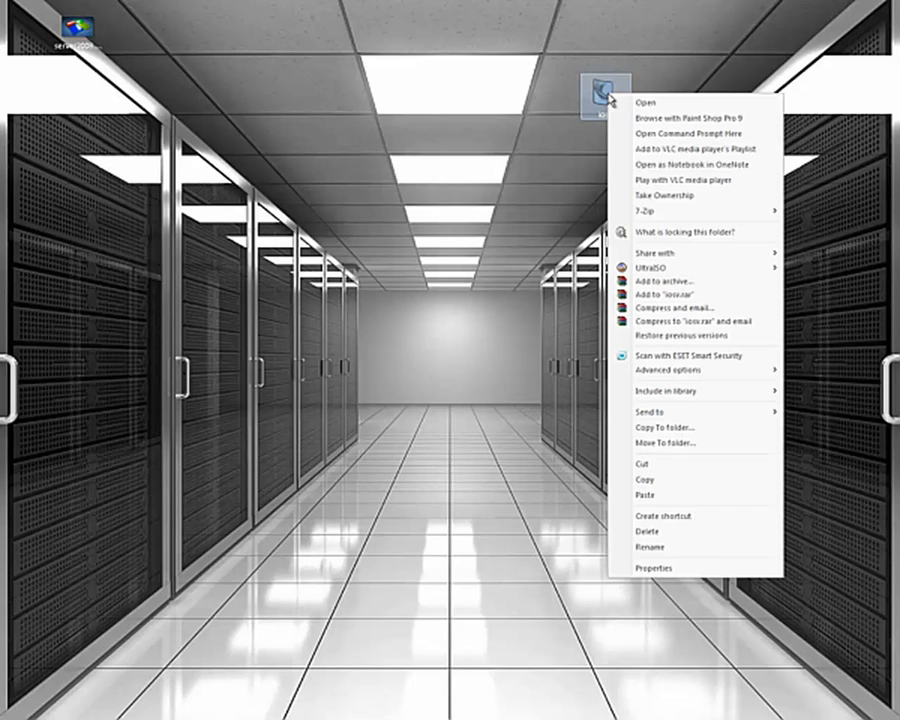
click(662, 495)
click(658, 494)
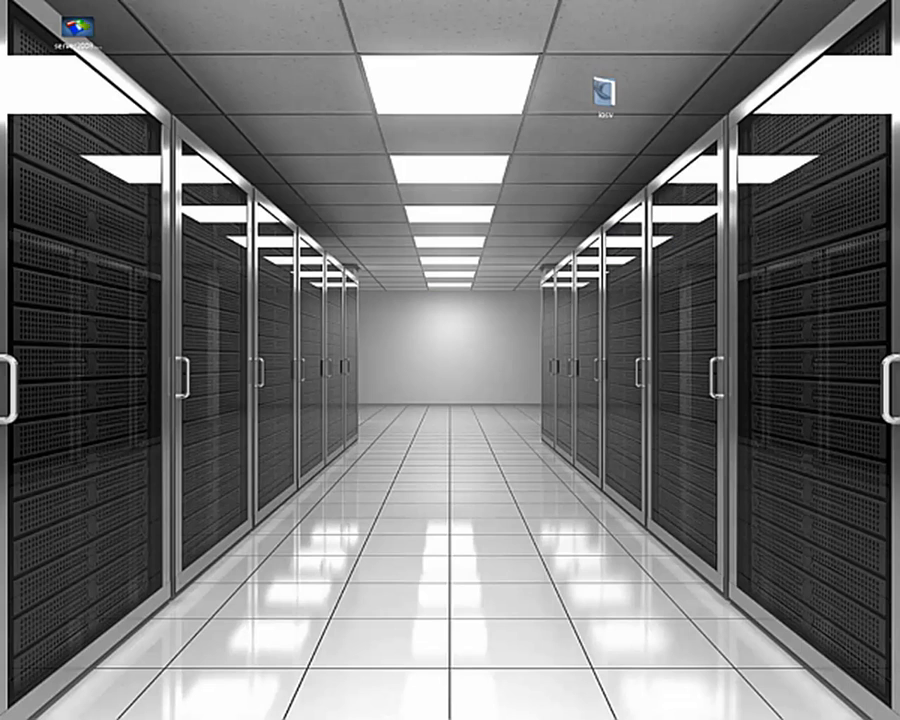
- In the iosv folder, start choosing a default program for the .ova file
double_click(603, 94)
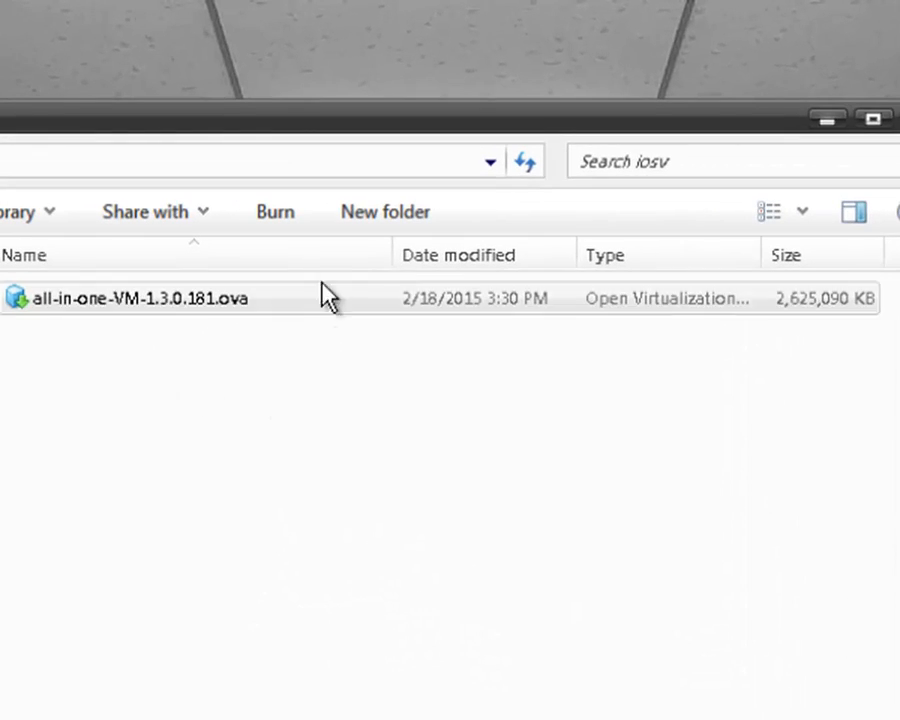
click(76, 302)
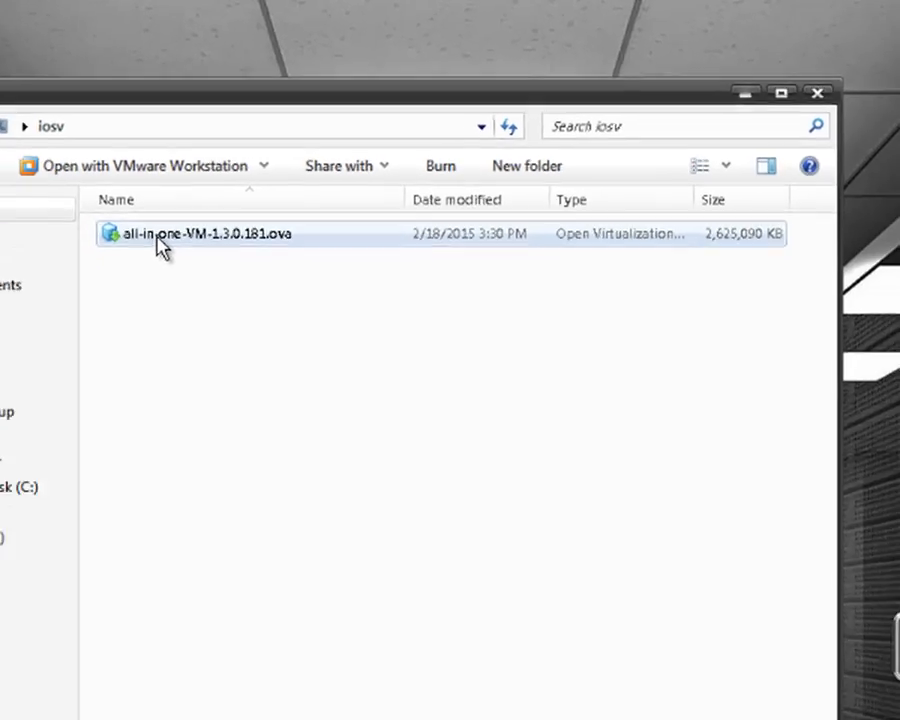
right_click(80, 304)
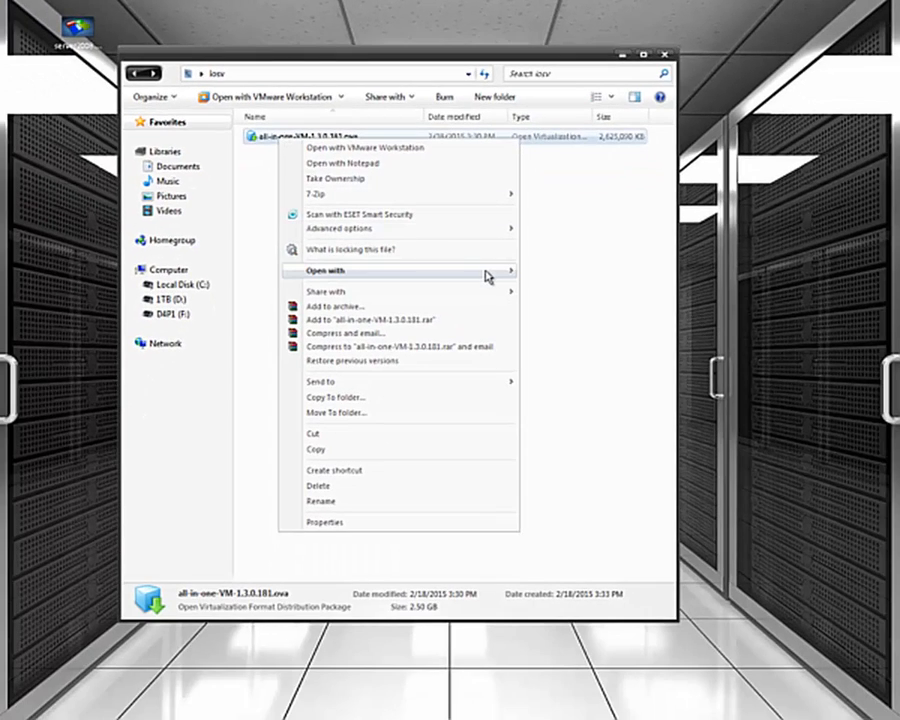
mouse_move(484, 275)
click(591, 308)
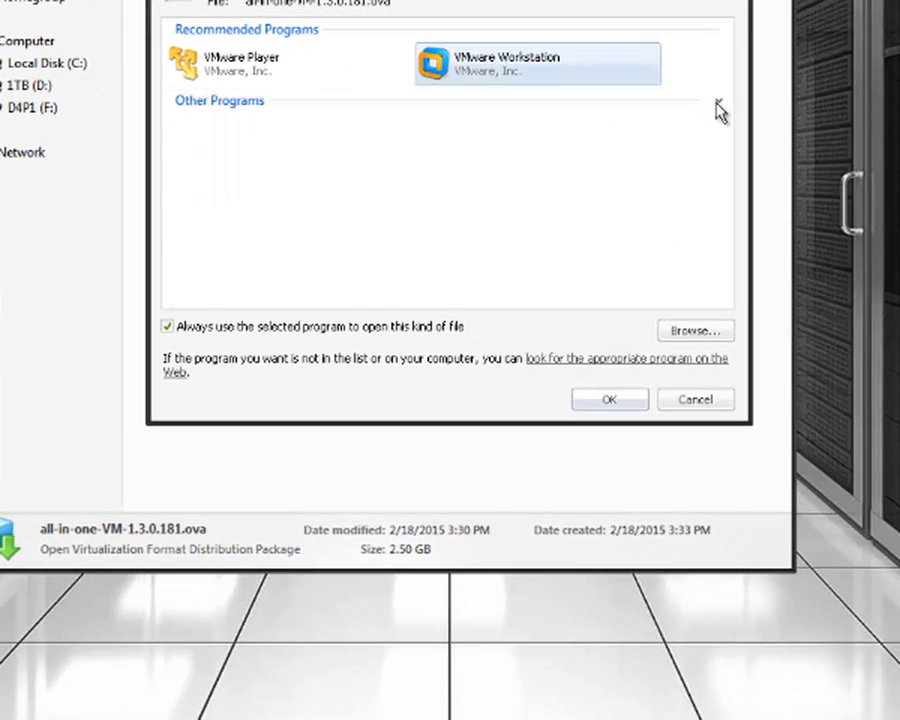
- Select Program Files\WinRAR\WinRAR.exe as the always-used program for .ova files
click(717, 104)
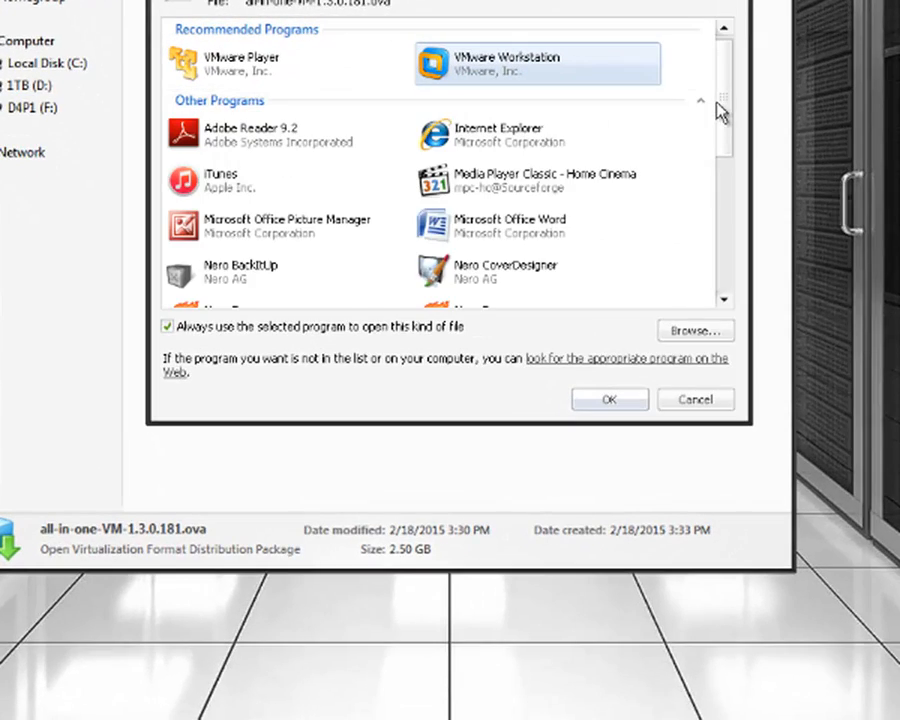
scroll(612, 127, down, 3)
scroll(612, 127, down, 1)
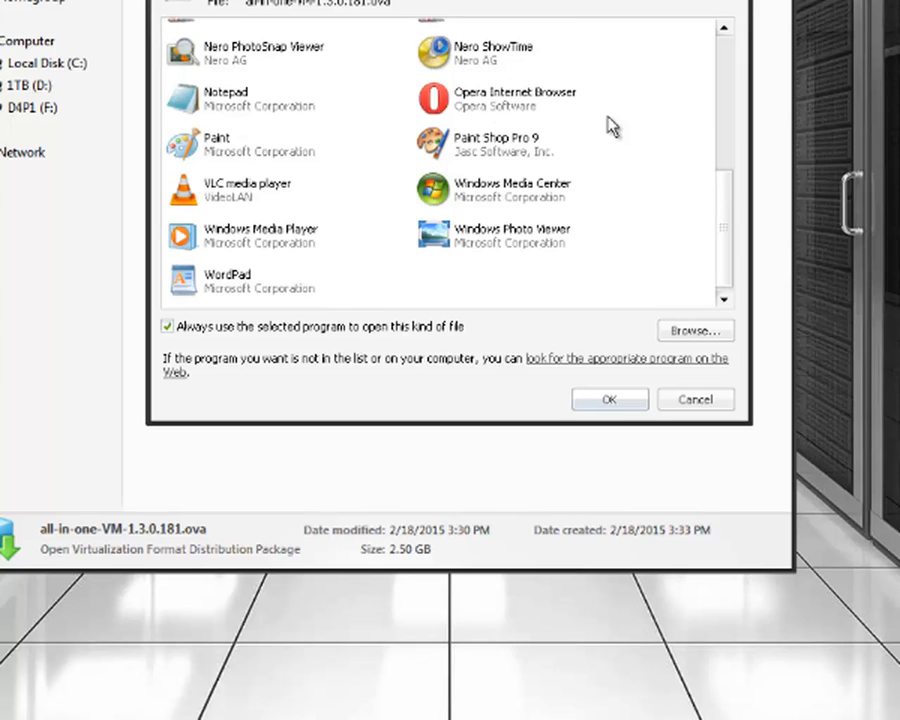
click(684, 337)
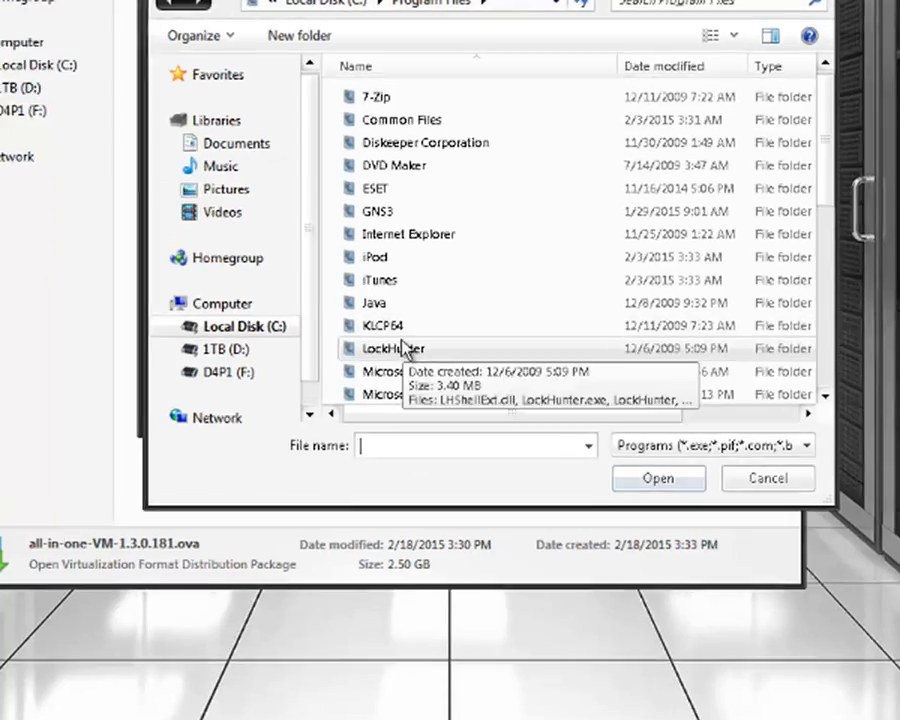
click(405, 339)
scroll(405, 340, down, 3)
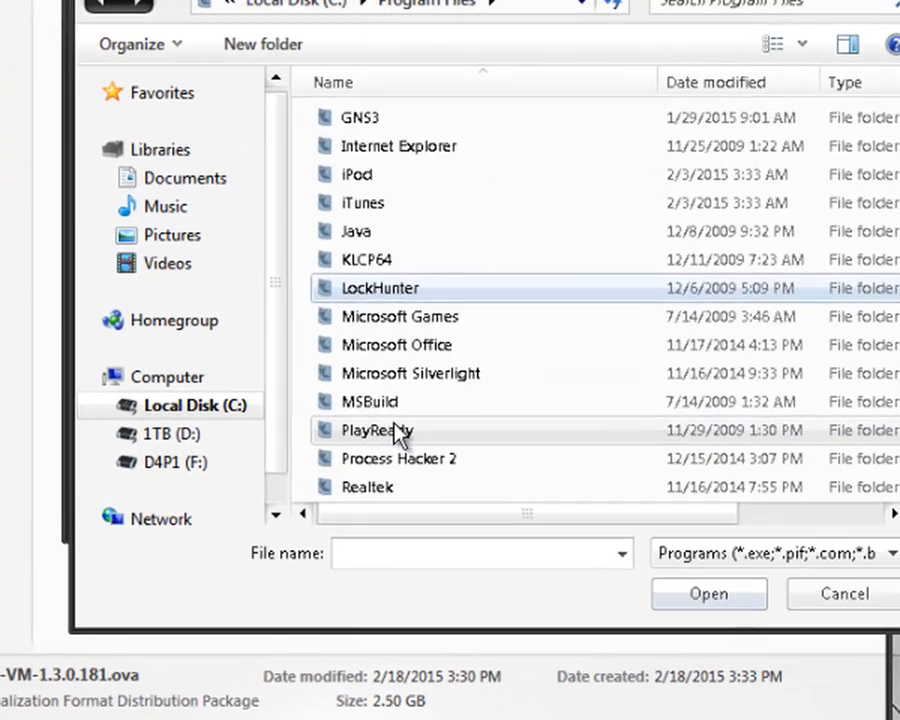
scroll(398, 427, down, 3)
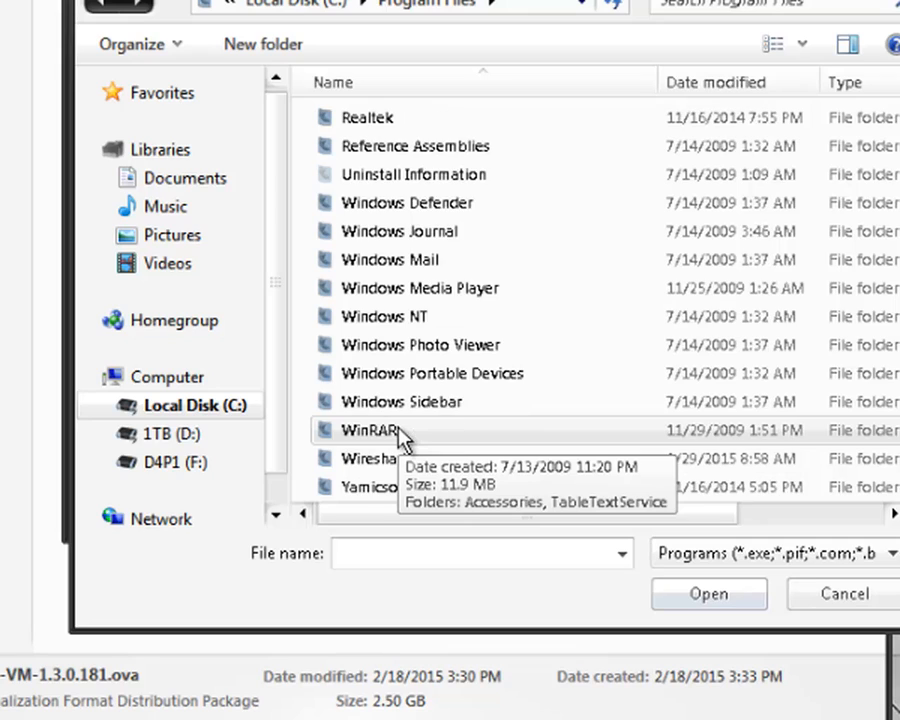
double_click(398, 432)
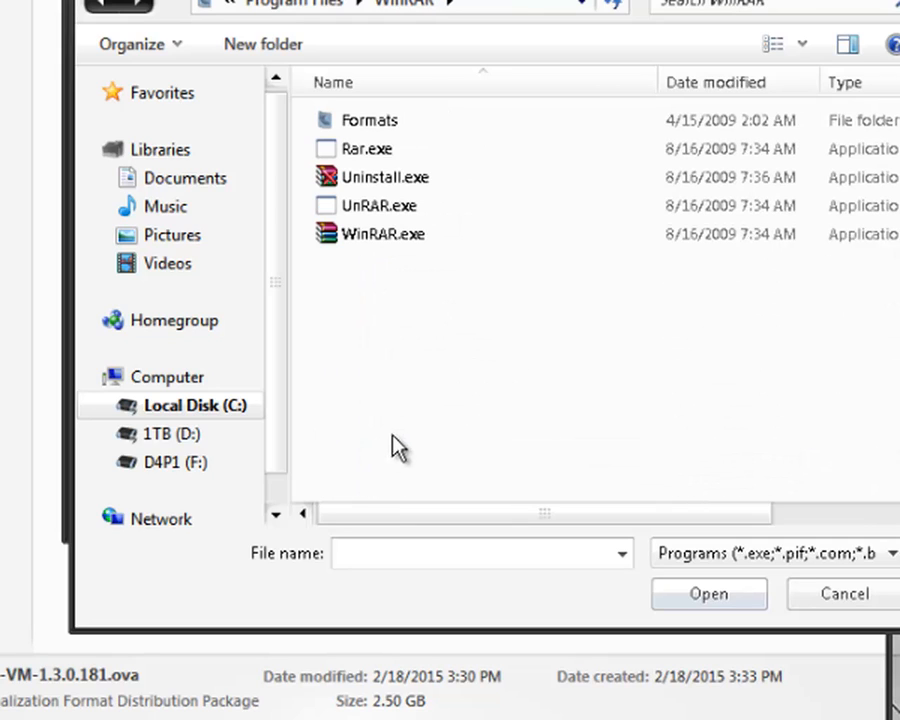
double_click(411, 243)
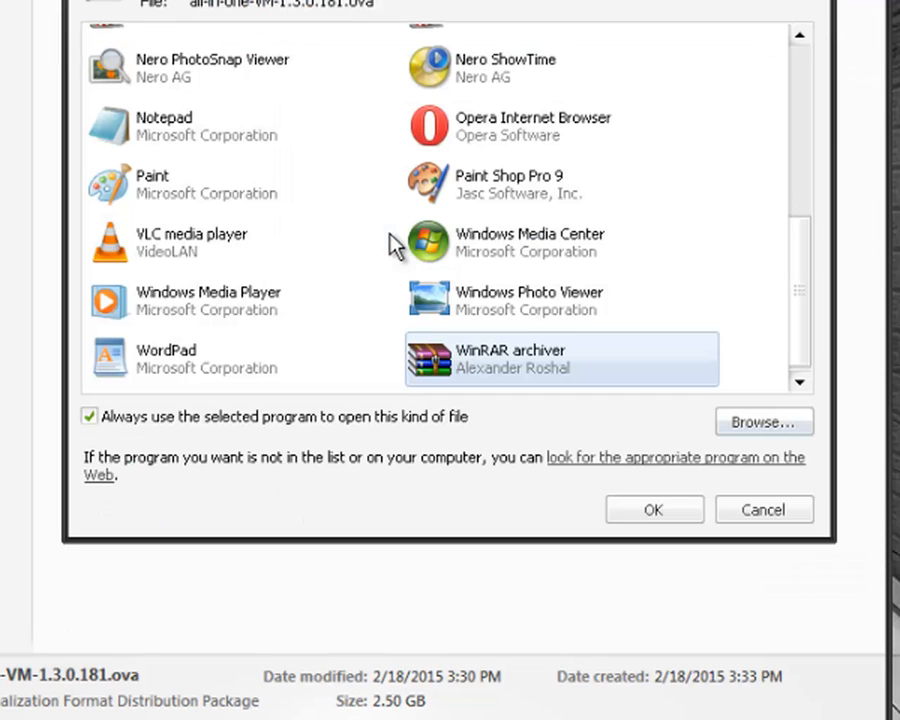
click(657, 510)
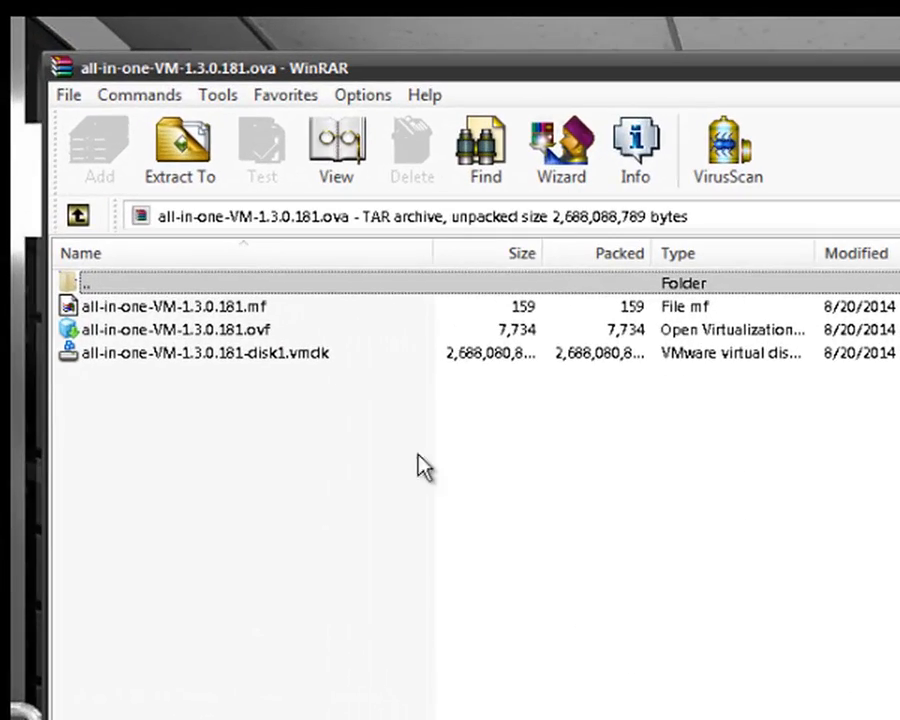
- Extract the ova archive to its default folder with Extract To, then close WinRAR
click(241, 177)
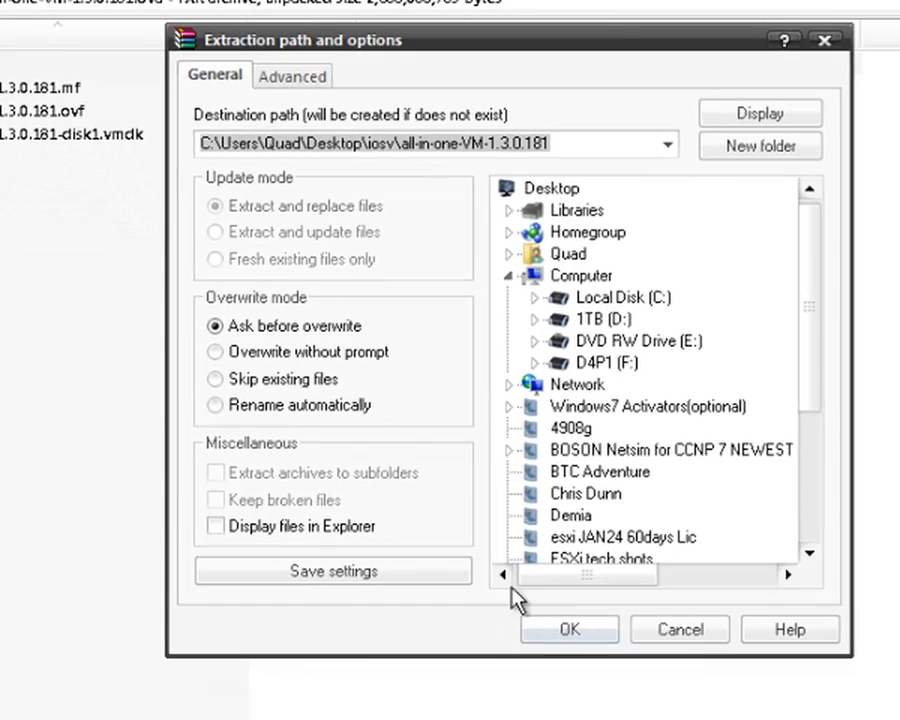
click(571, 631)
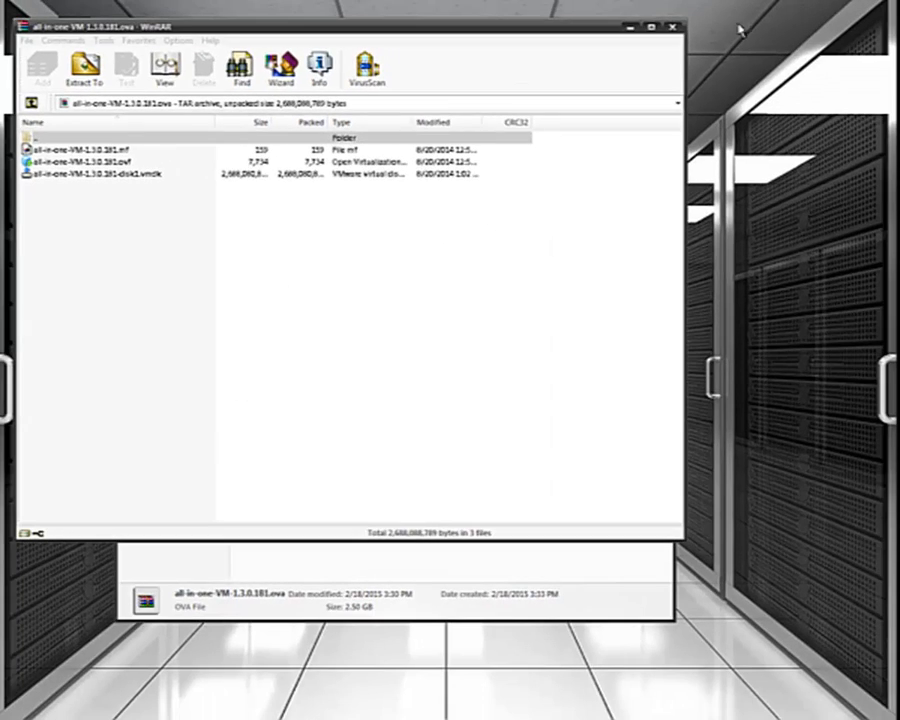
click(674, 27)
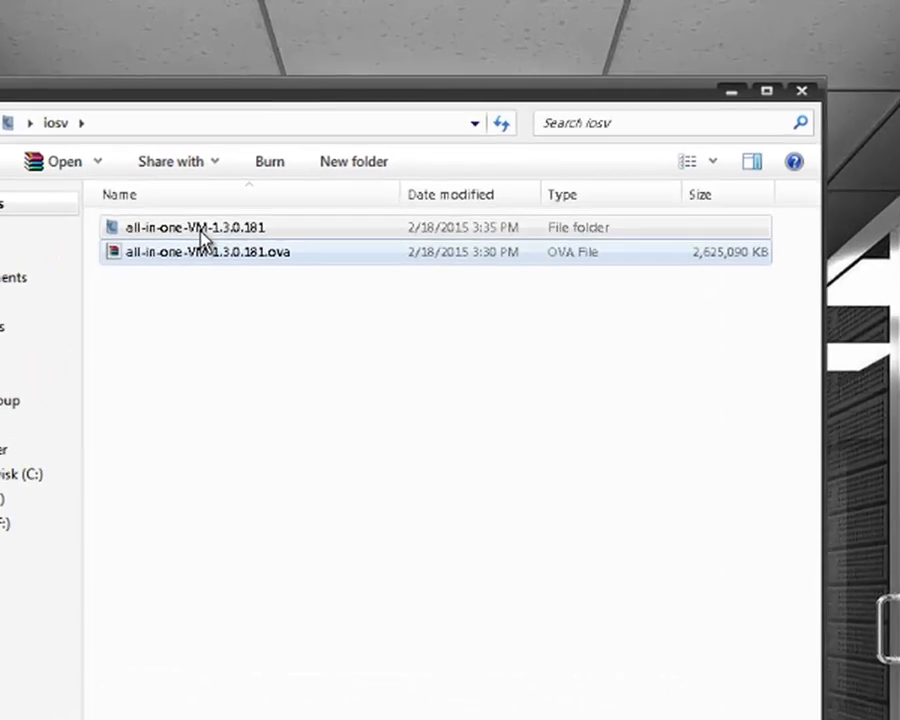
- Open the all-in-one-VM-1.3.0.181 folder and confirm the .ovf opens with VMware Workstation
double_click(268, 172)
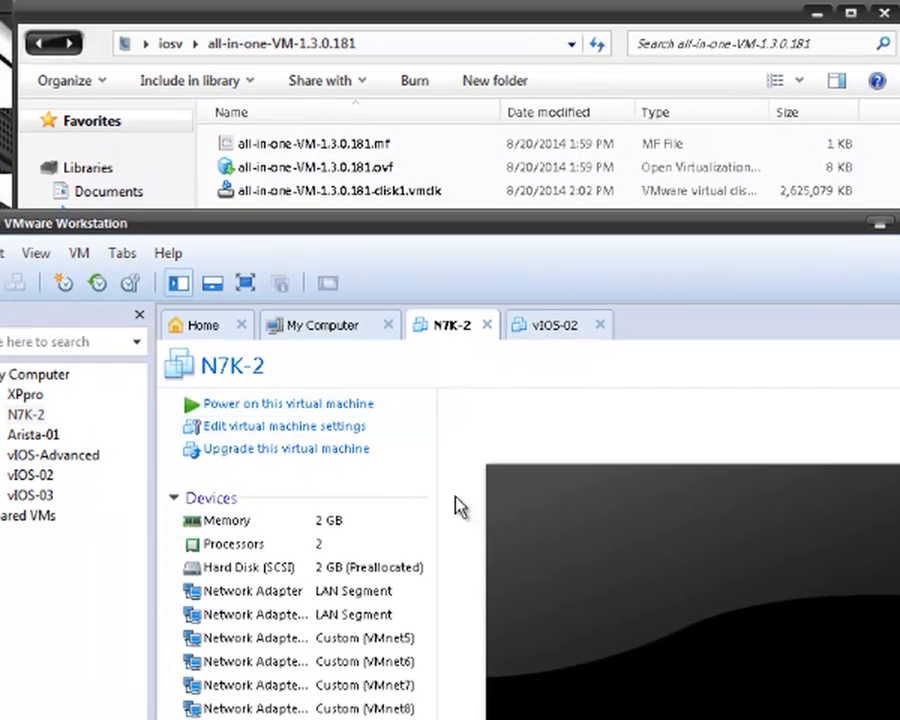
click(490, 18)
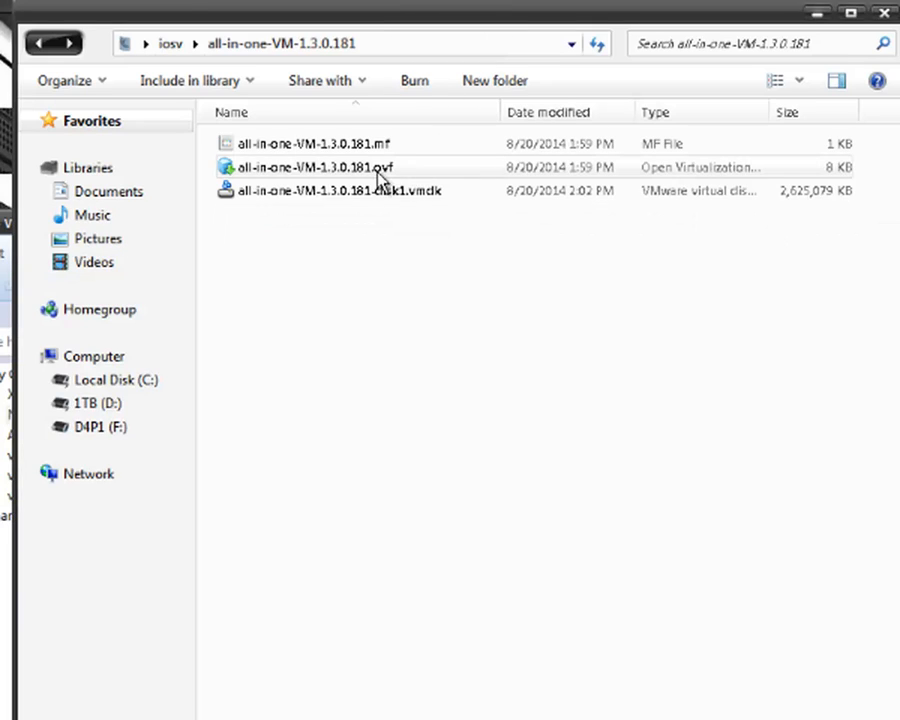
right_click(372, 172)
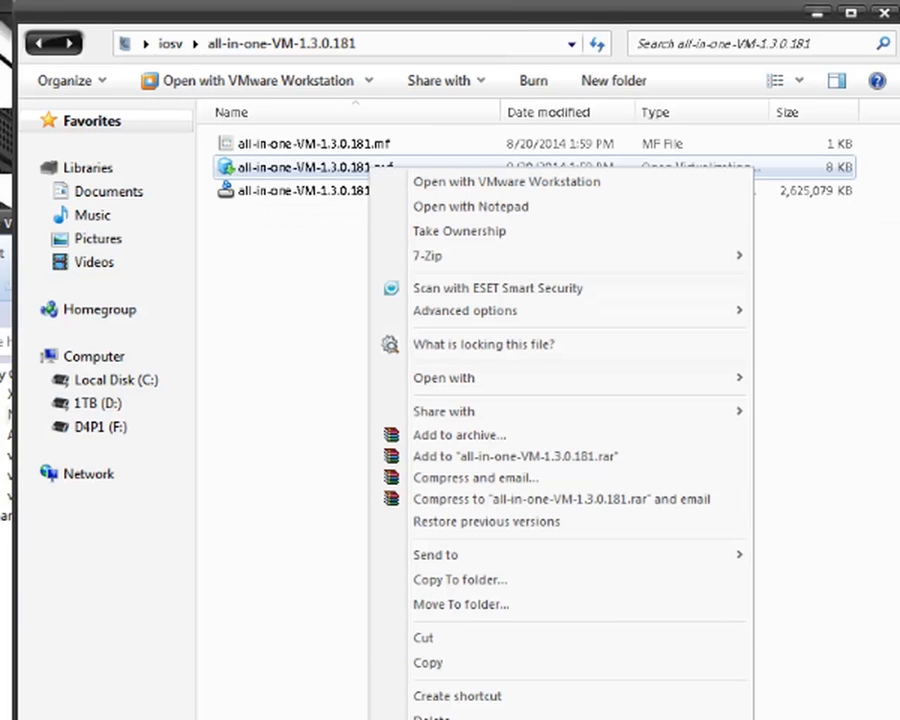
key(Escape)
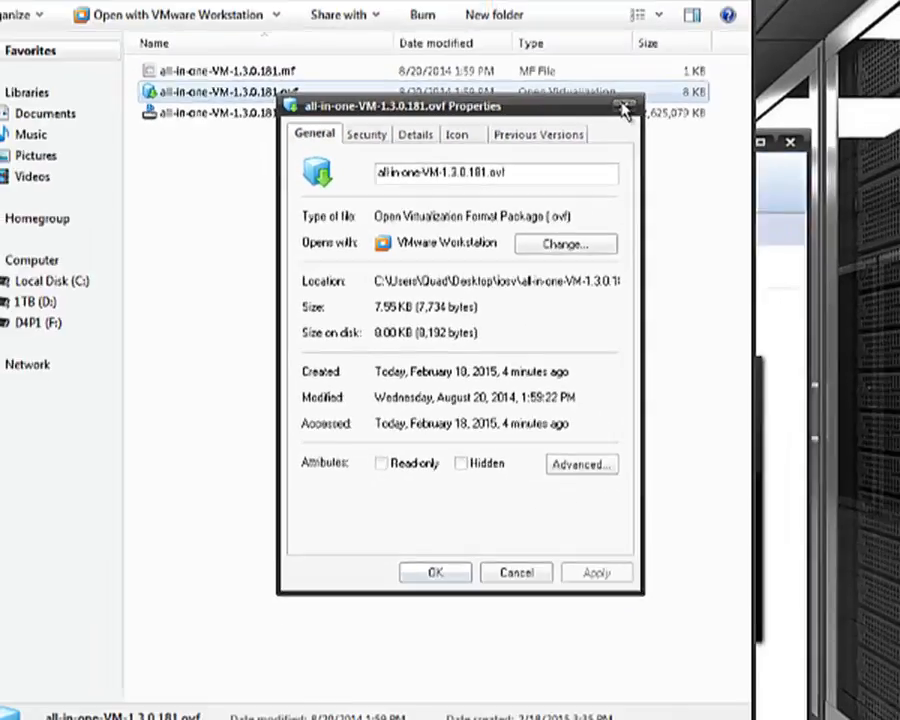
click(626, 108)
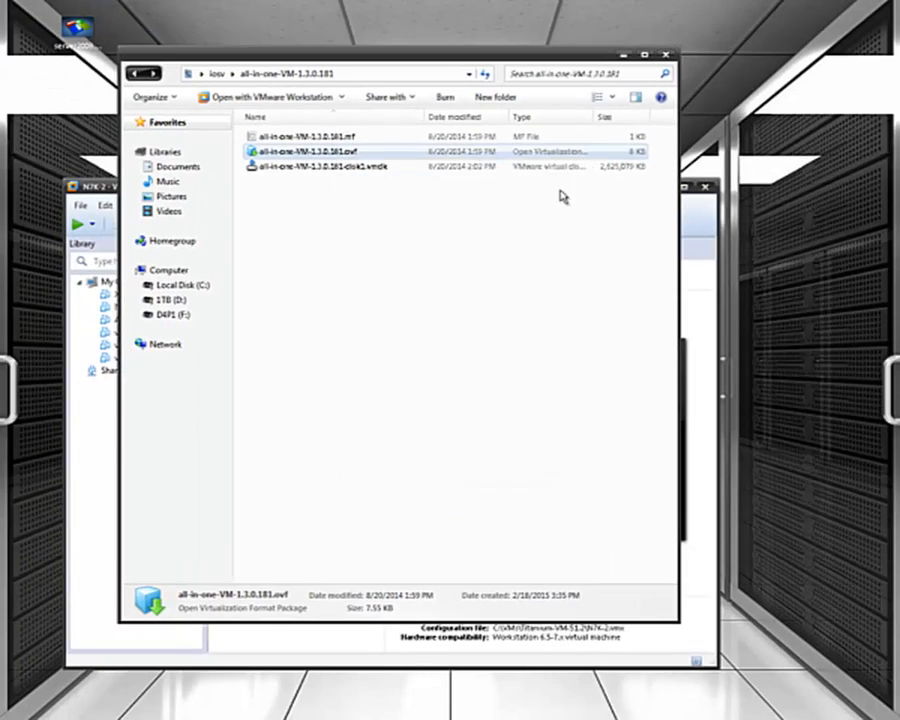
right_click(325, 155)
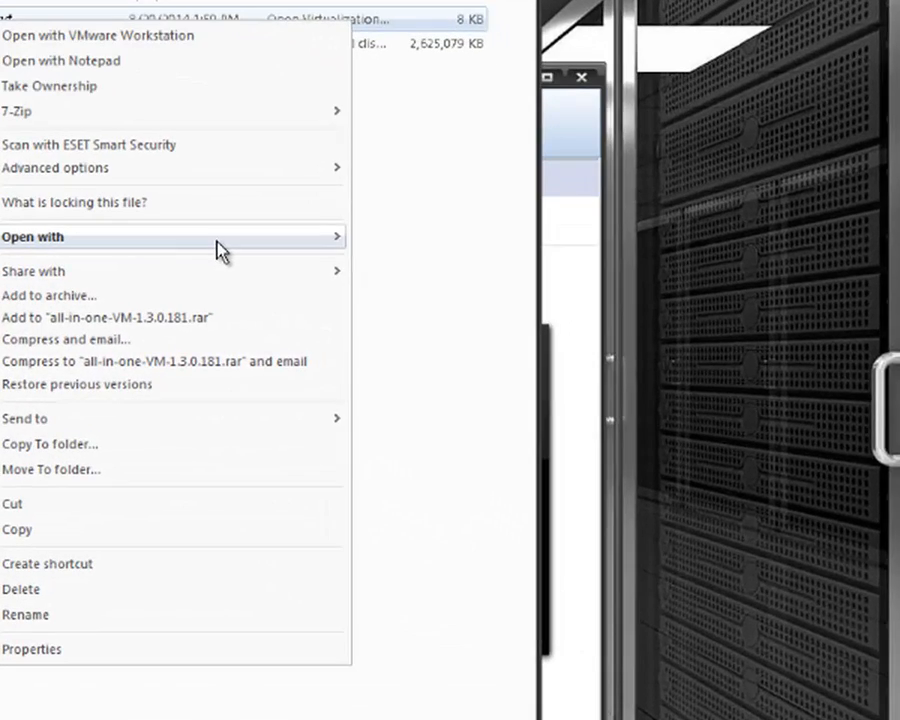
- Open the .ovf in VMware Workstation and import it named all-in-one-VM
mouse_move(451, 277)
click(422, 264)
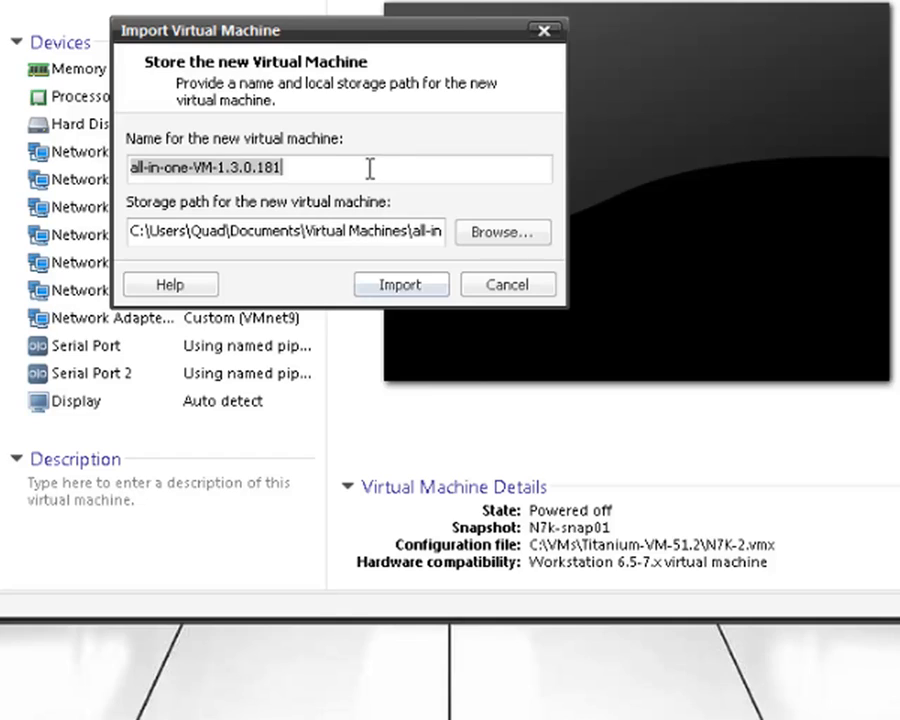
click(370, 162)
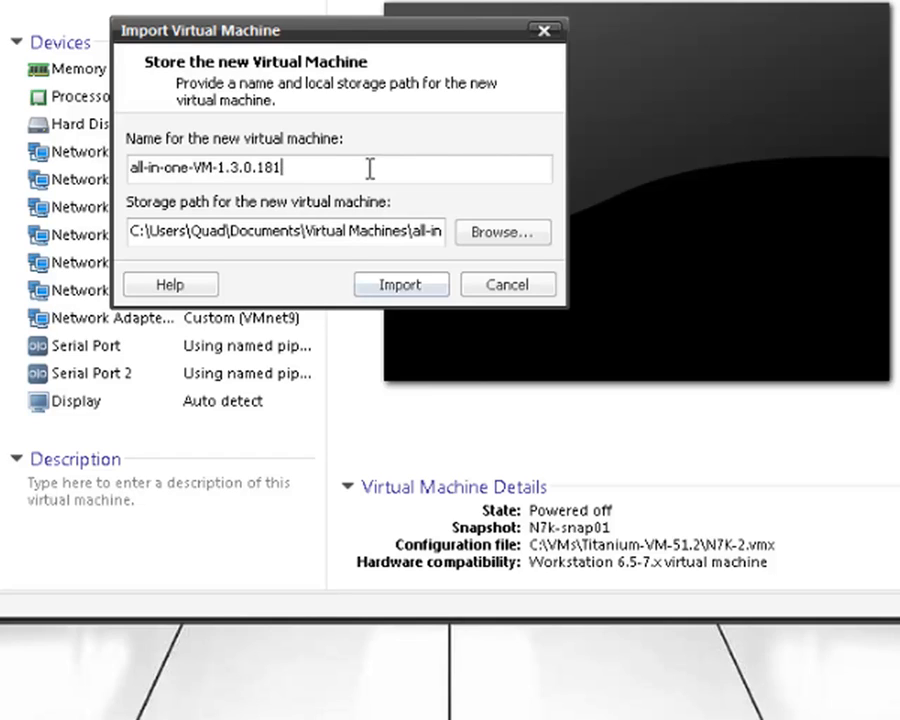
key(BackSpace)
key(BackSpace)
key(BackSpace)
key(BackSpace)
key(BackSpace)
key(BackSpace)
key(BackSpace)
key(BackSpace)
key(BackSpace)
key(BackSpace)
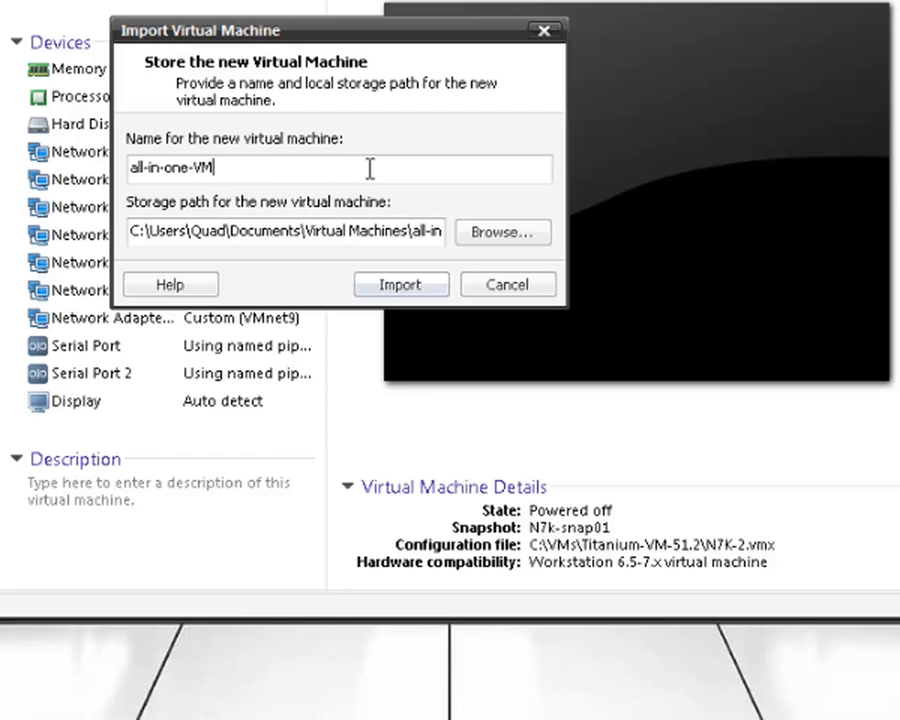
click(410, 290)
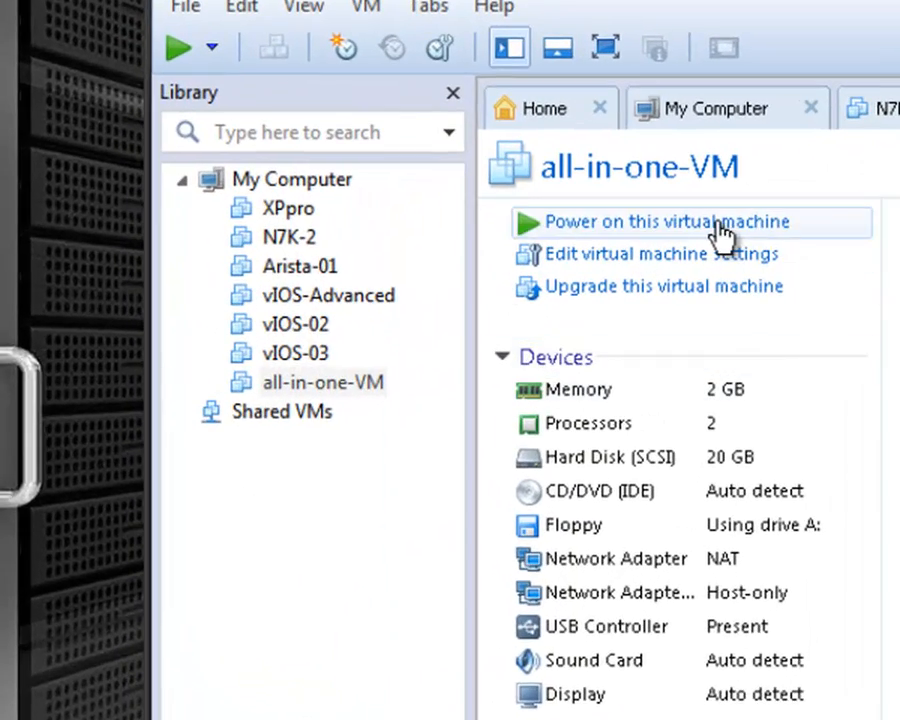
- Power on the all-in-one-VM so it boots to the onepk Ubuntu 12.04 login screen
click(720, 230)
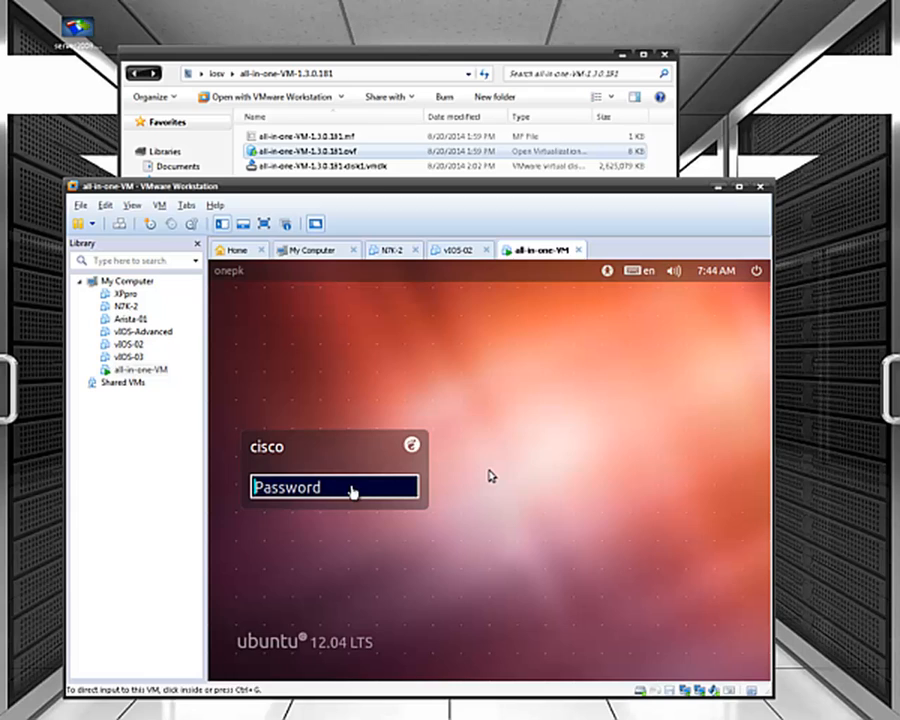
- Log in as the cisco user with the current password, then enter a new UNIX password
click(354, 488)
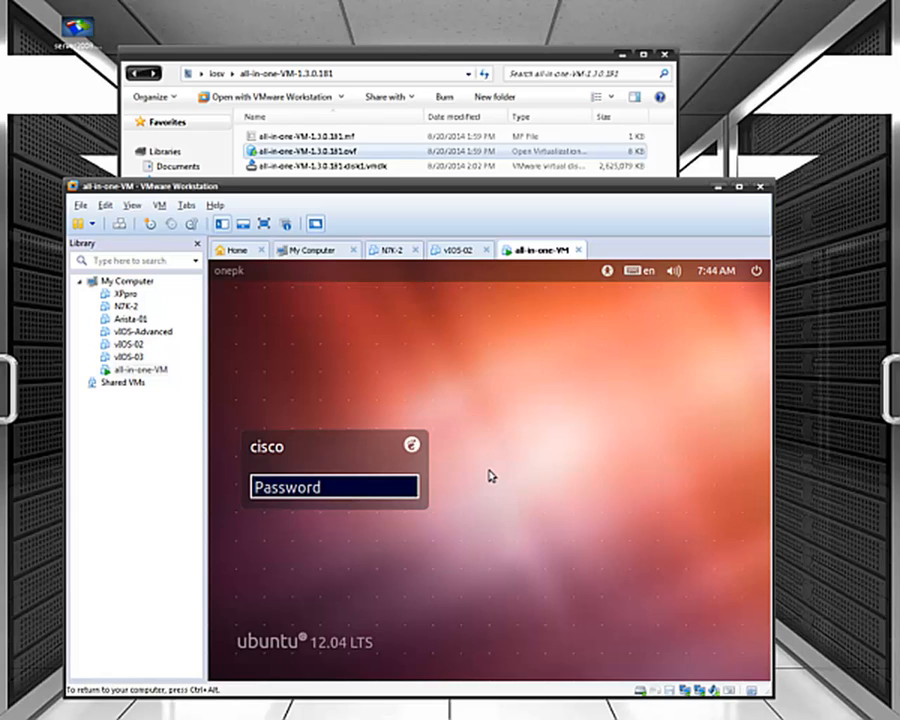
click(343, 488)
text(••)
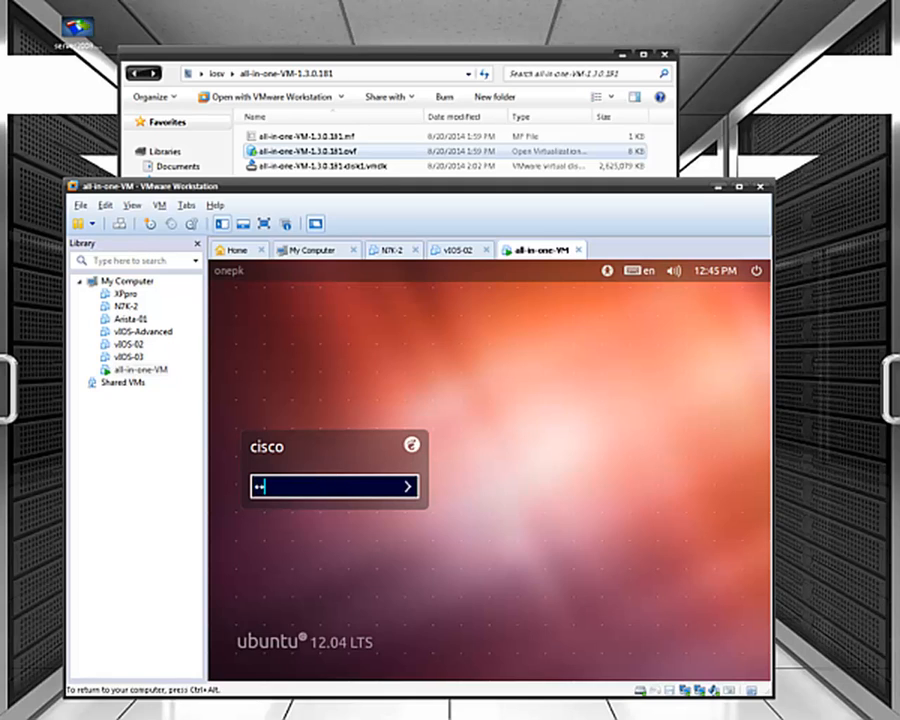
text(••••••)
key(Return)
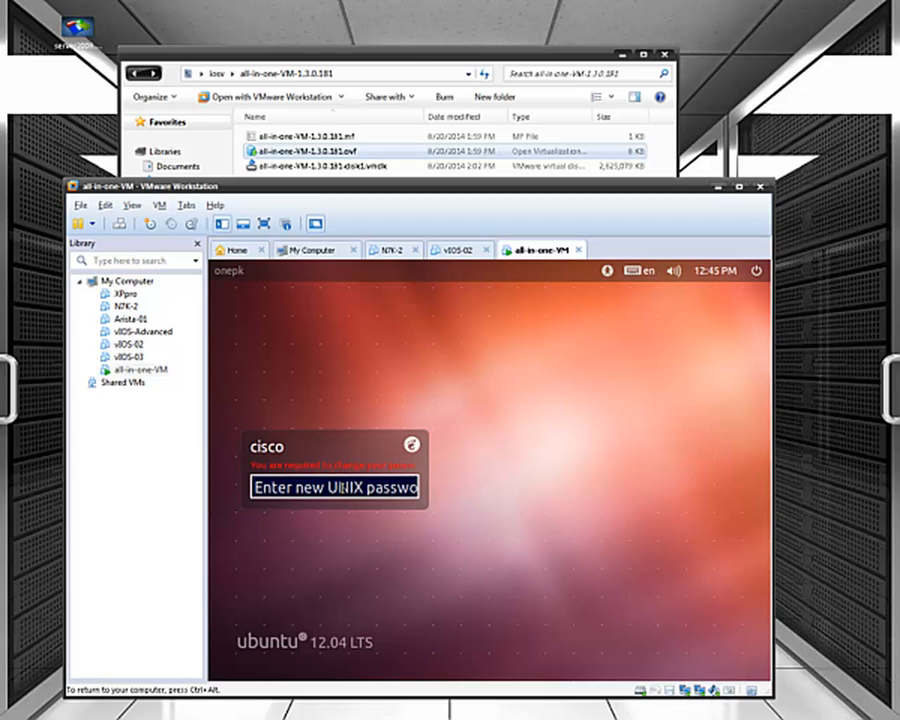
text(••••)
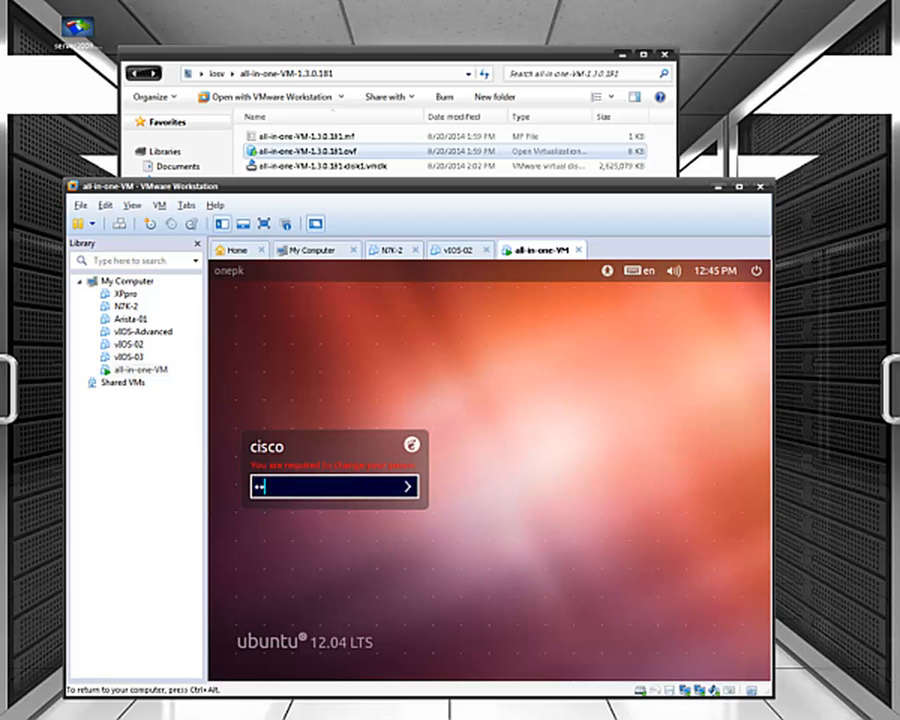
text(••••)
key(Return)
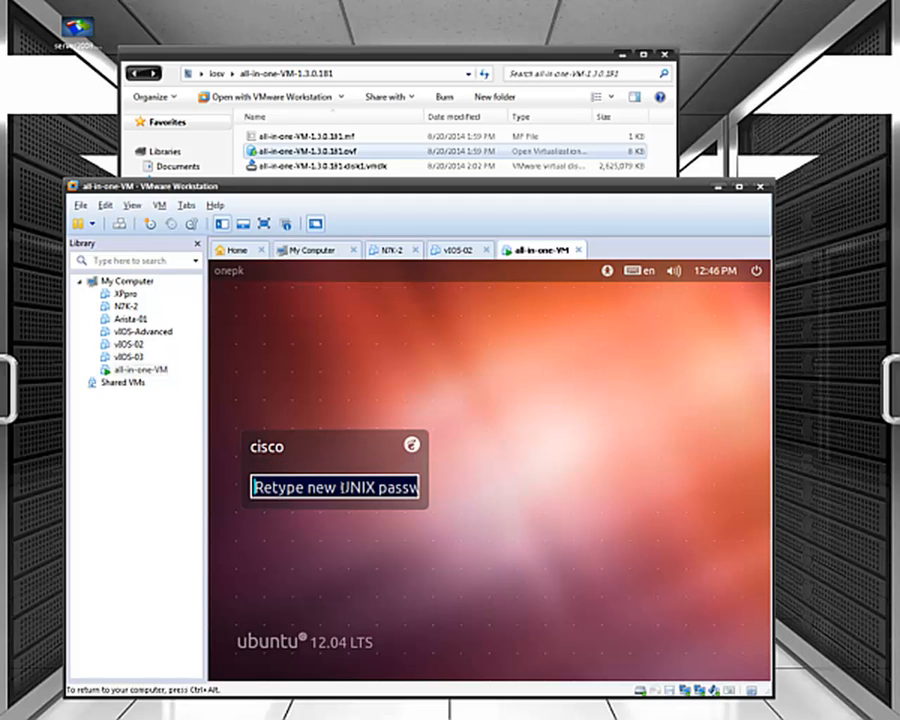
- Retype the new password to finish logging in, then accept the onePK SDK license and proceed
text(•••)
text(o123)
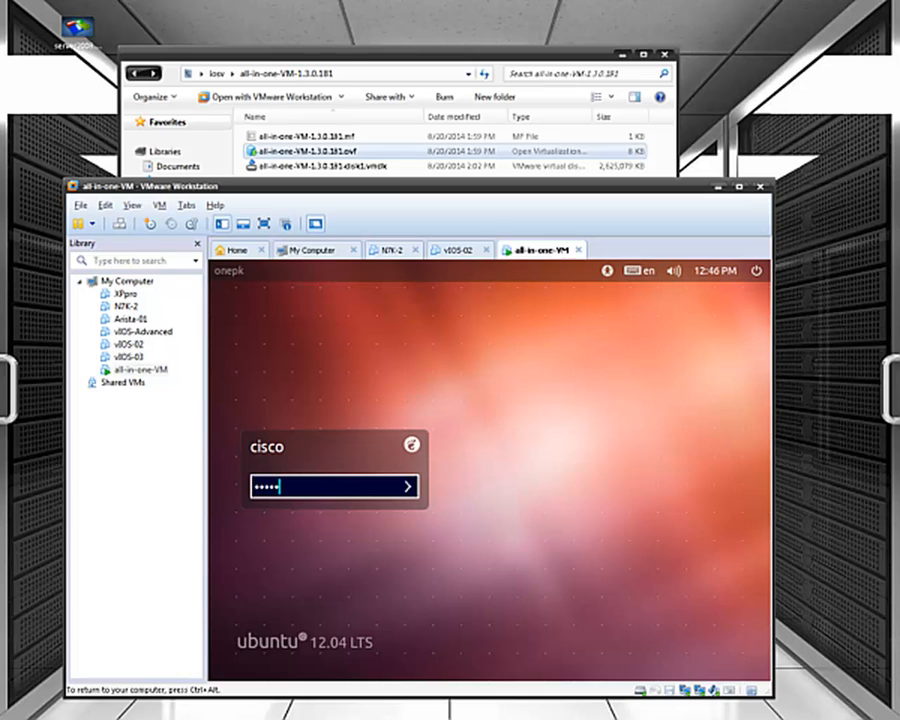
key(Return)
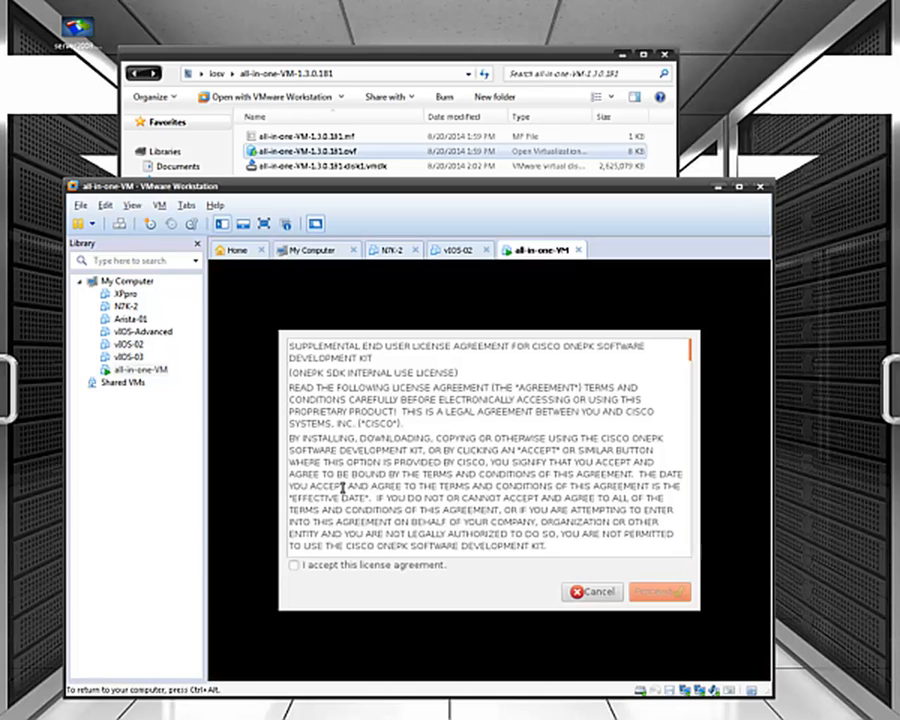
click(353, 566)
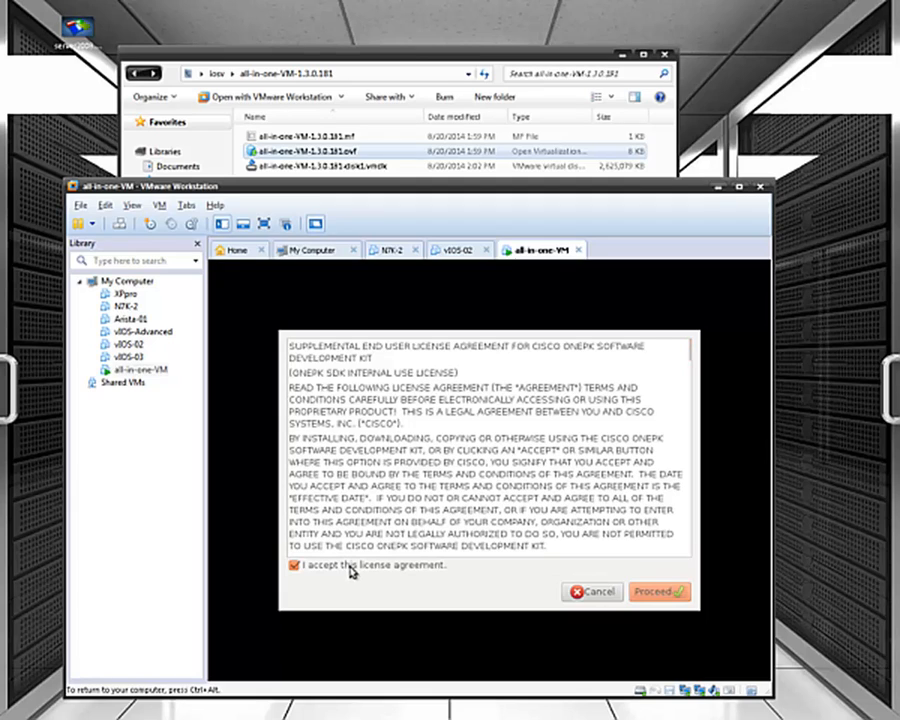
click(650, 596)
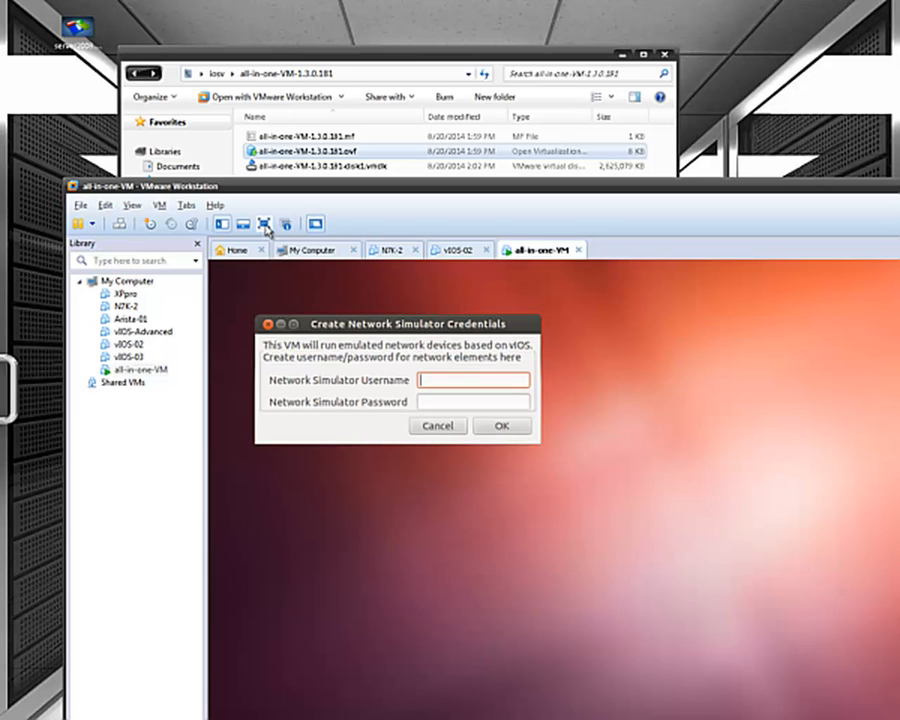
- Switch the VM to full screen, enter the network simulator username and password, and dismiss the welcome message
click(264, 224)
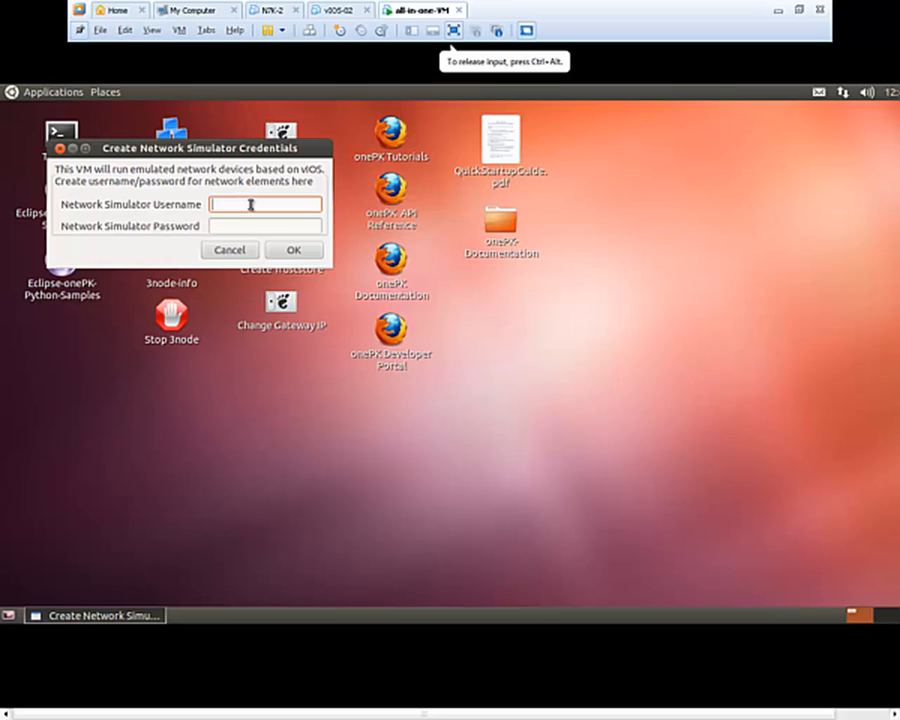
text(cisco123)
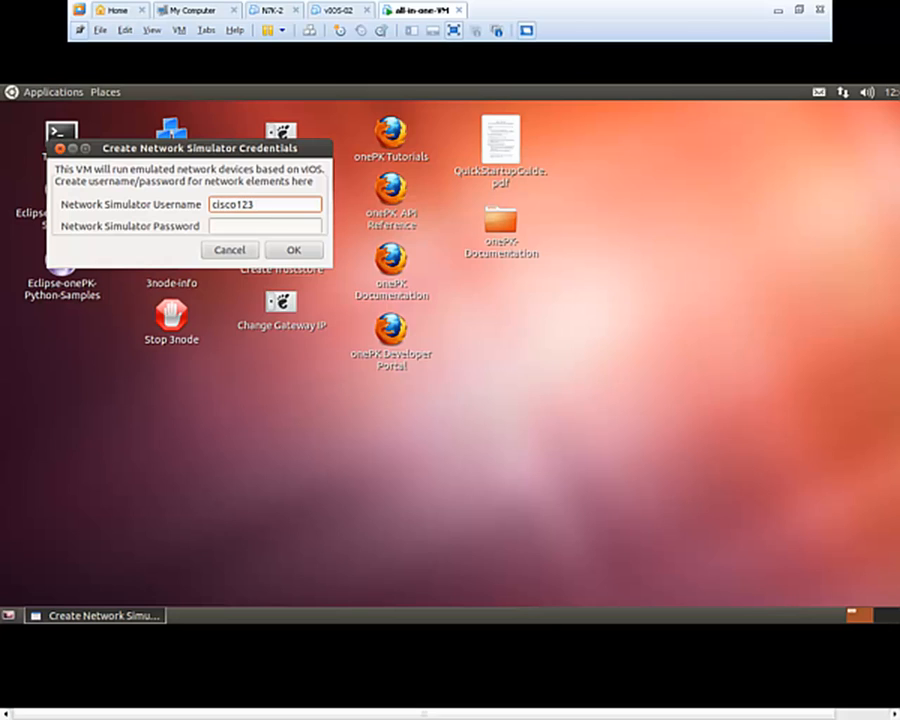
key(Tab)
text(cisco123)
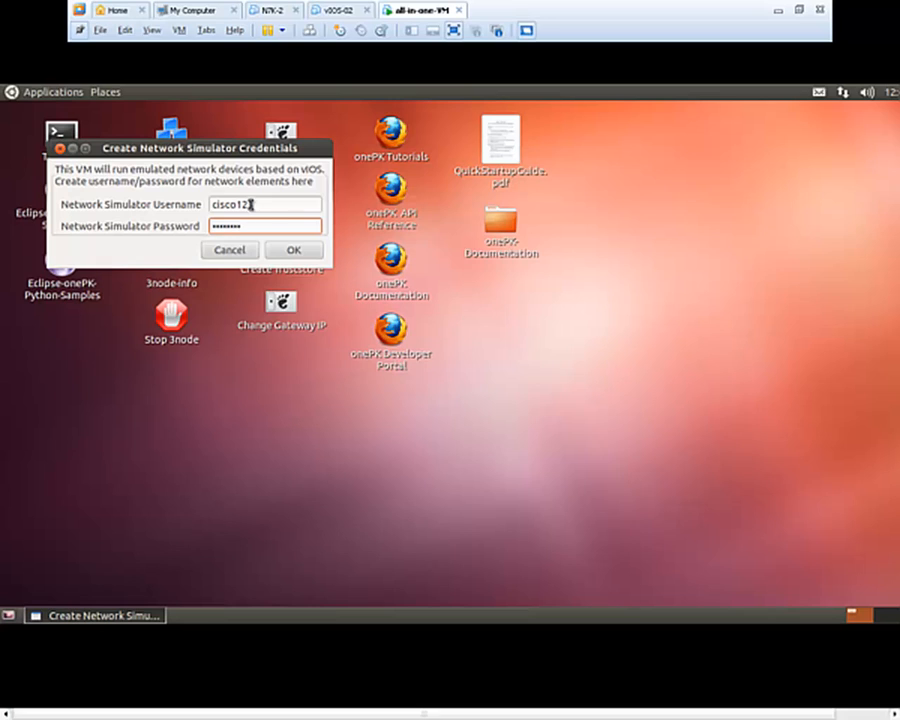
click(294, 251)
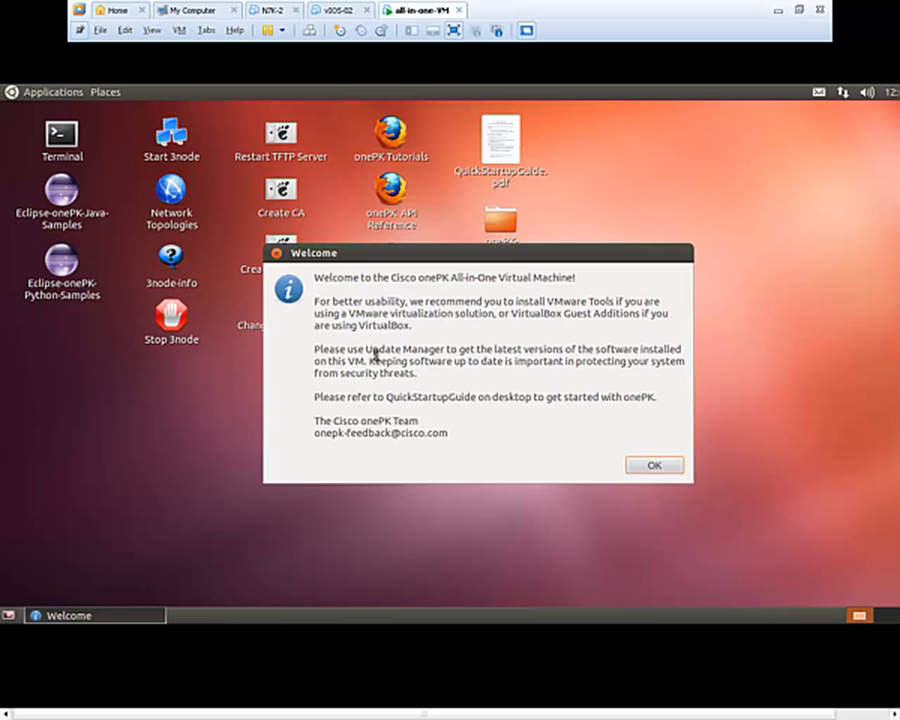
click(653, 466)
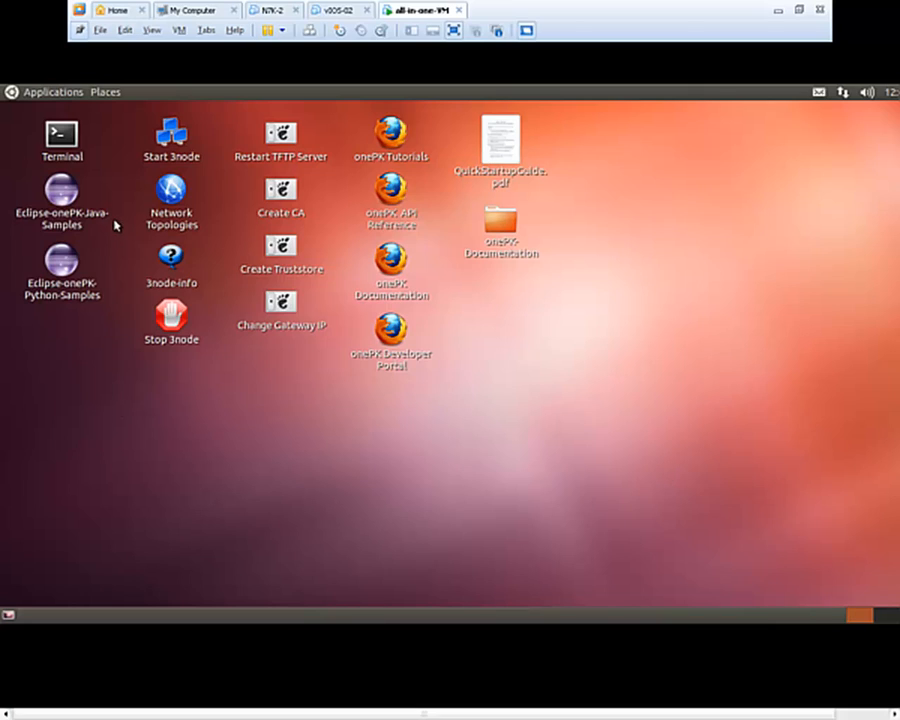
- Open a terminal on the VM desktop and change into /usr
double_click(60, 130)
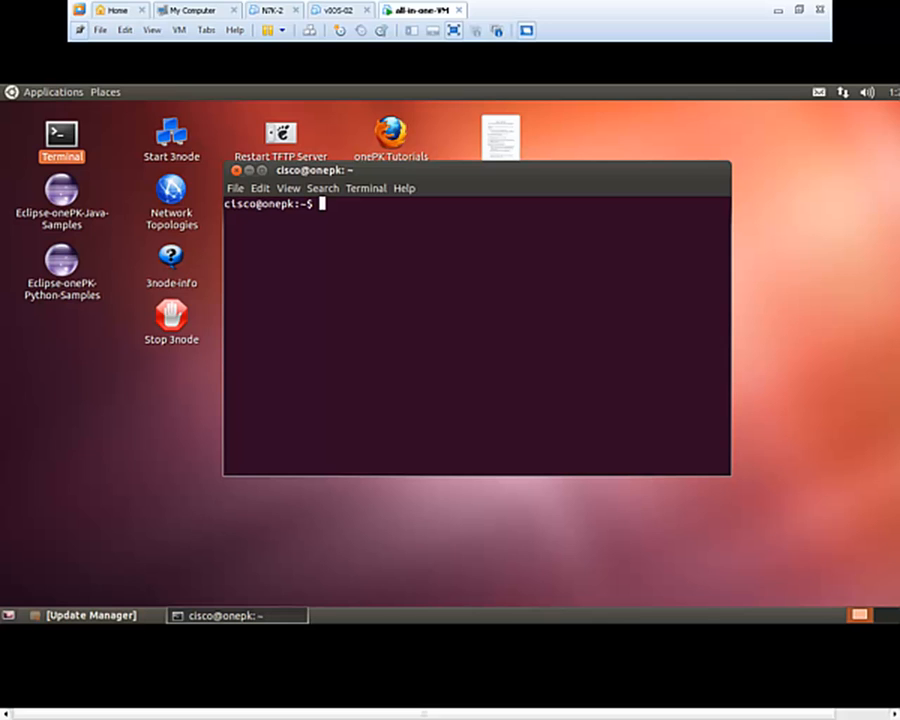
click(466, 264)
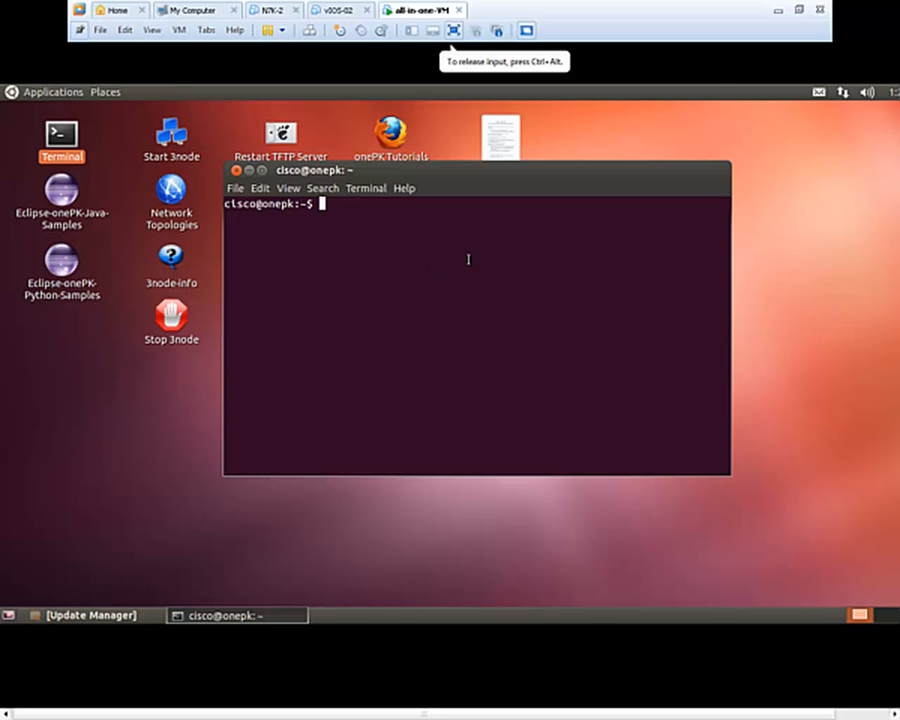
key(Return)
key(Return)
key(Return)
key(Return)
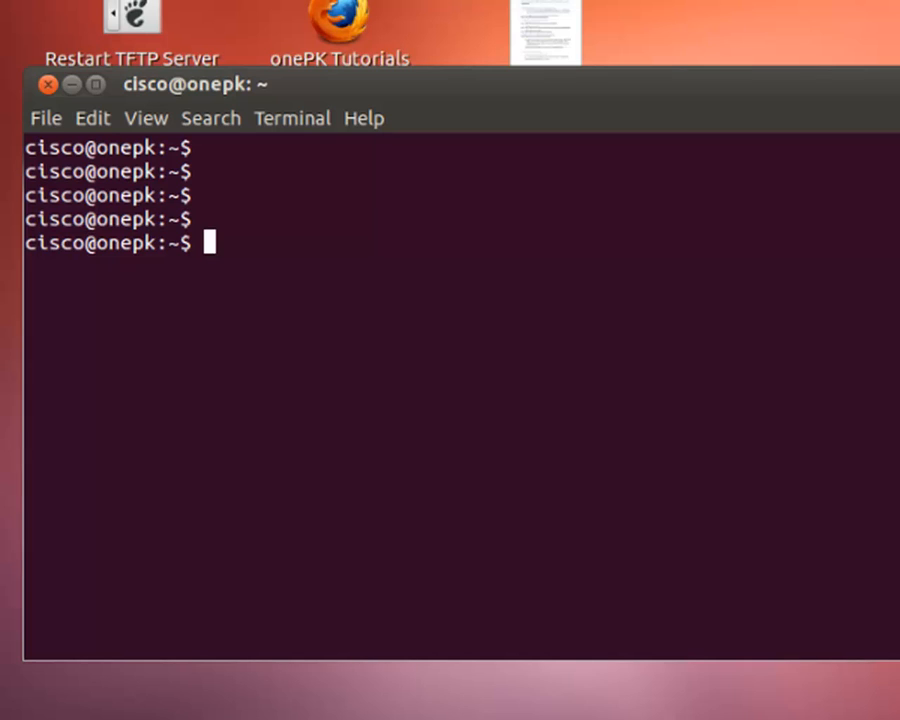
text(cd /usr)
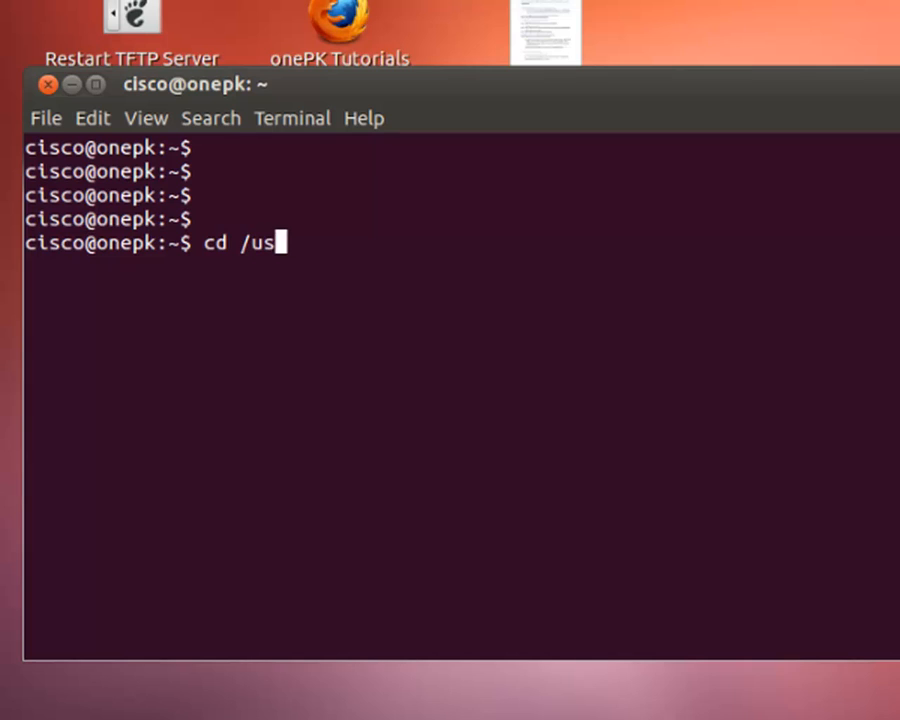
key(Return)
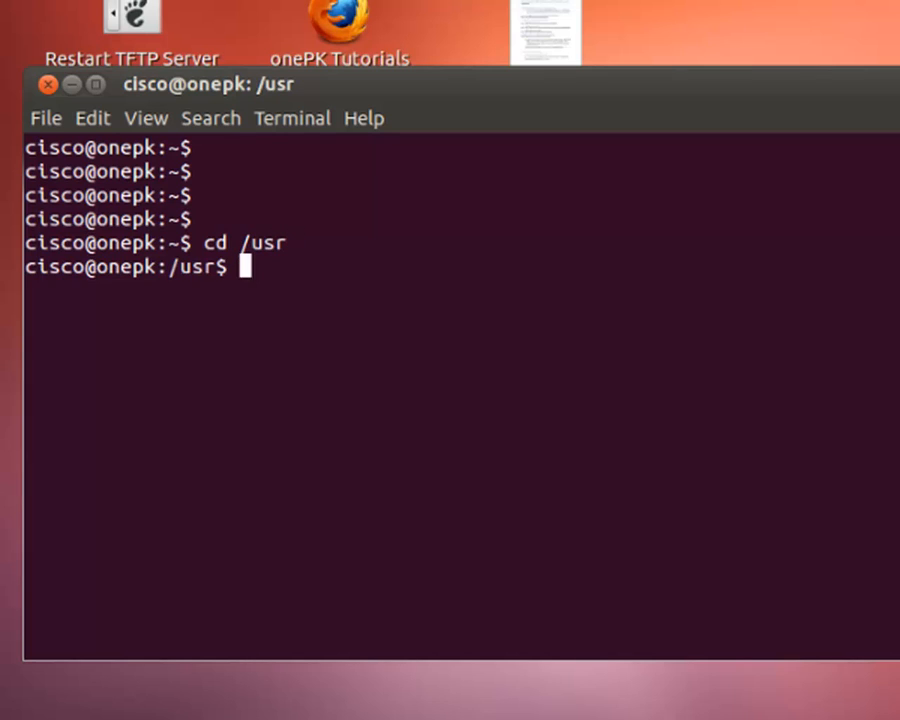
- Continue into share/vmcloud/data/images and begin an ls -l listing
text(cd )
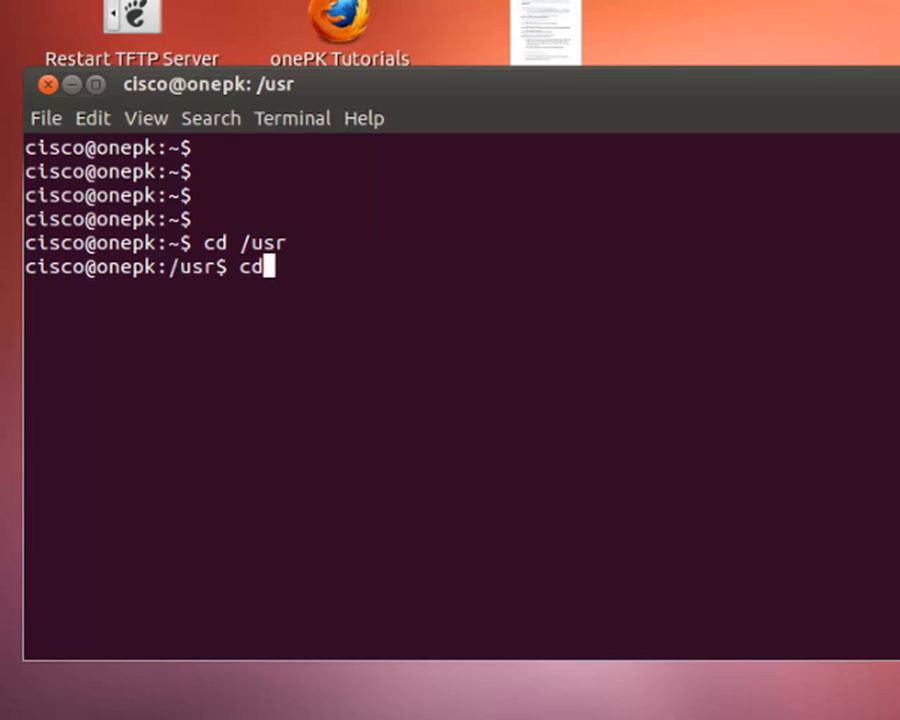
text(share/)
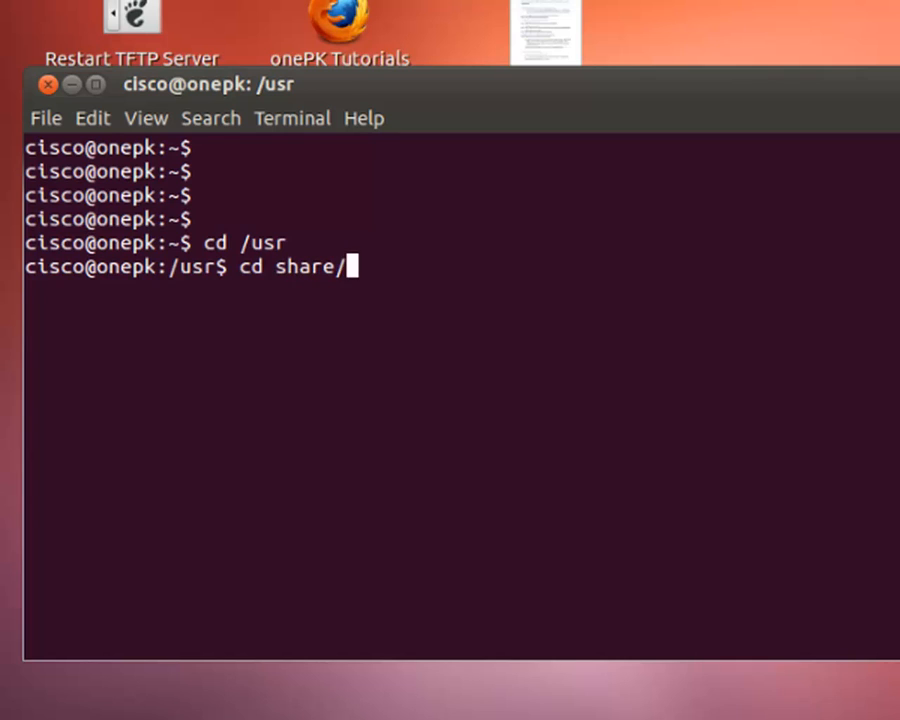
key(Return)
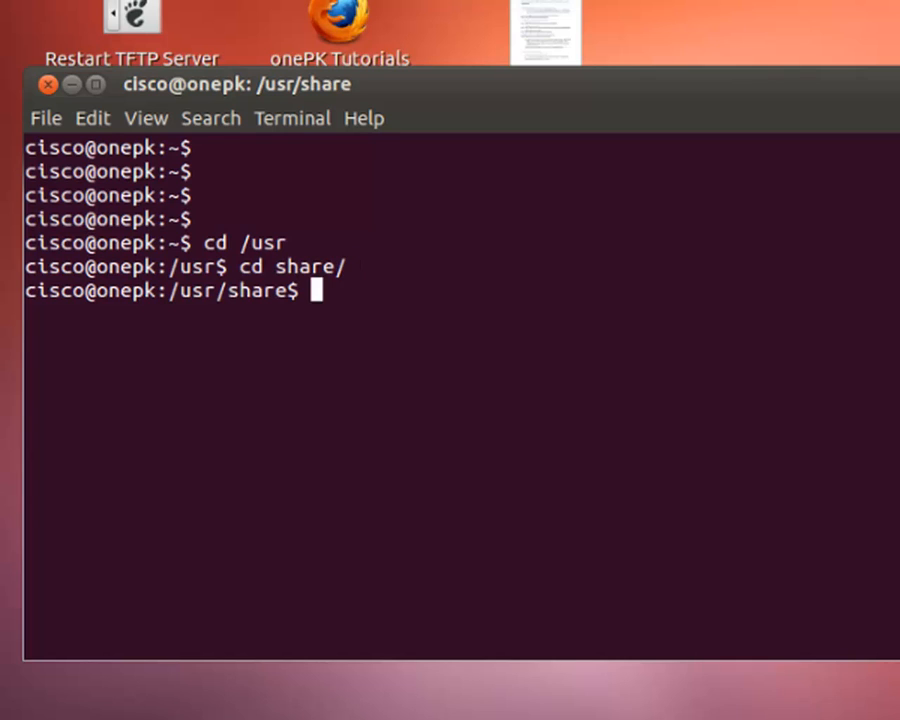
text(cd )
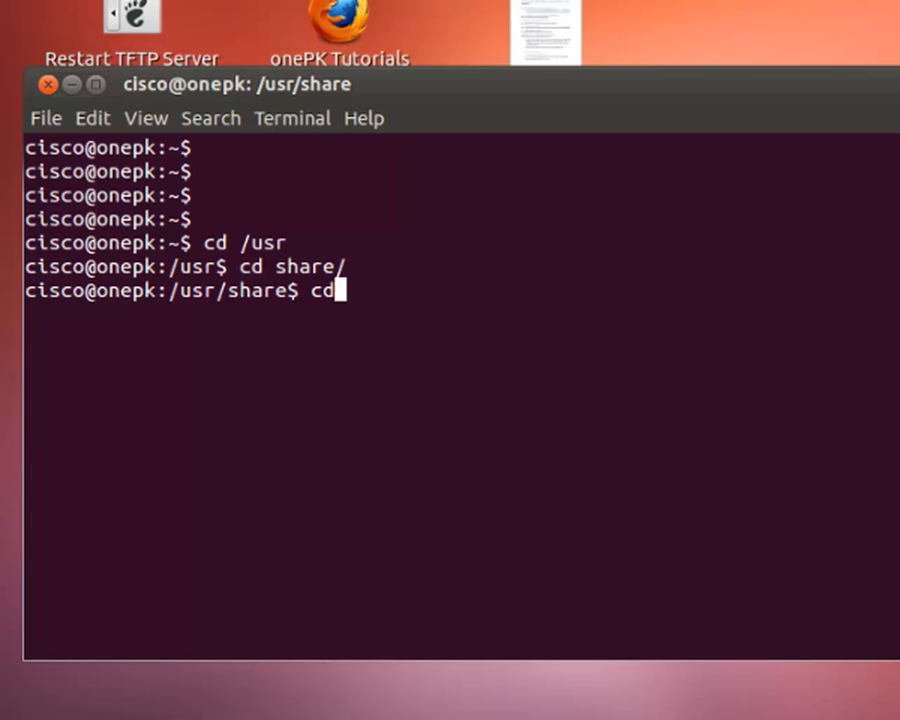
text(vm)
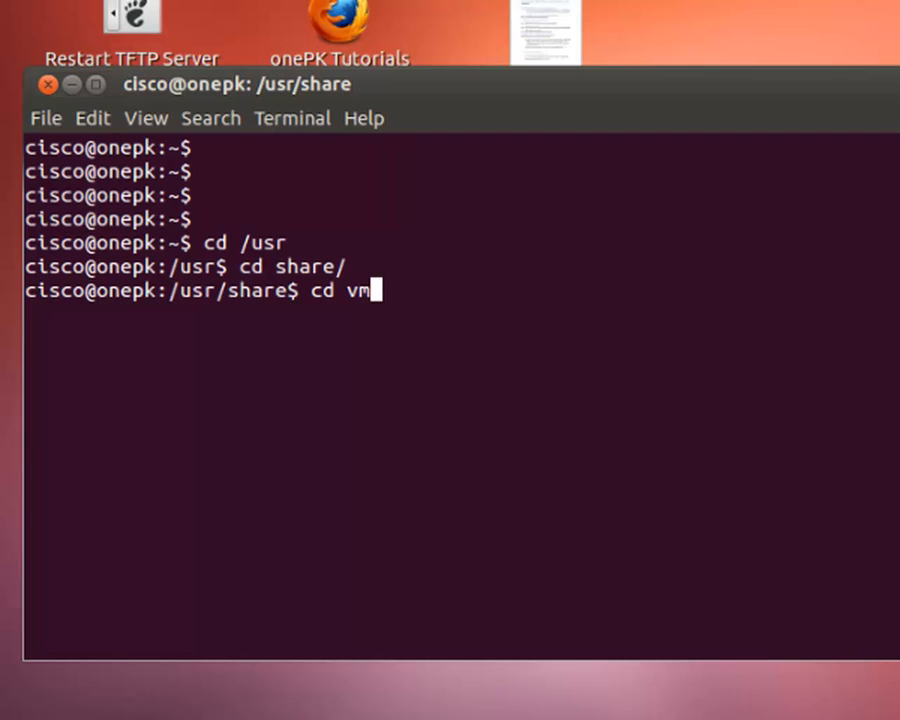
text(cloud/)
key(Return)
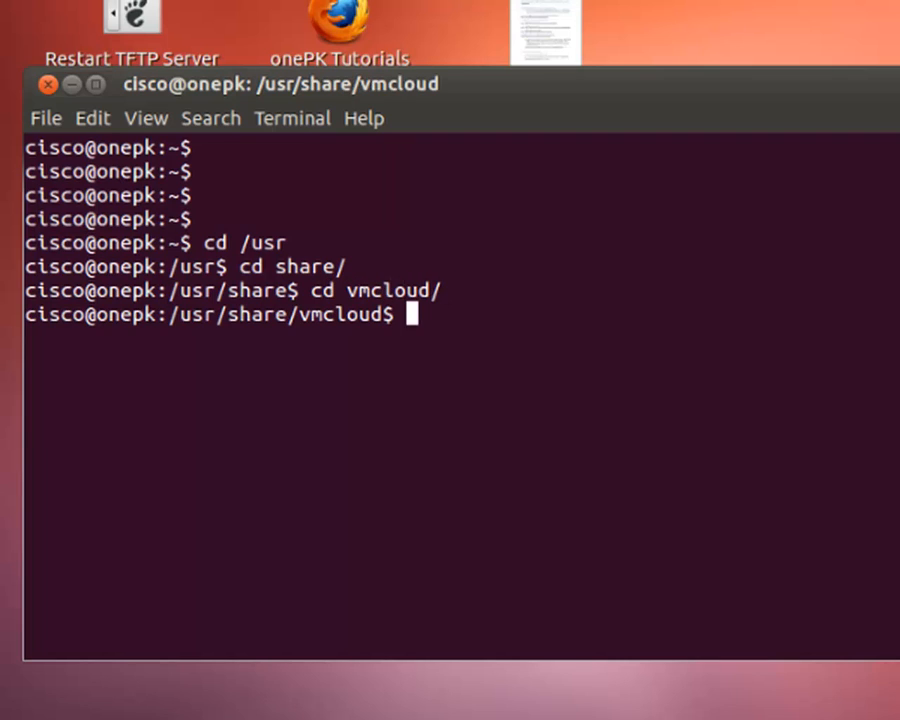
text(cd)
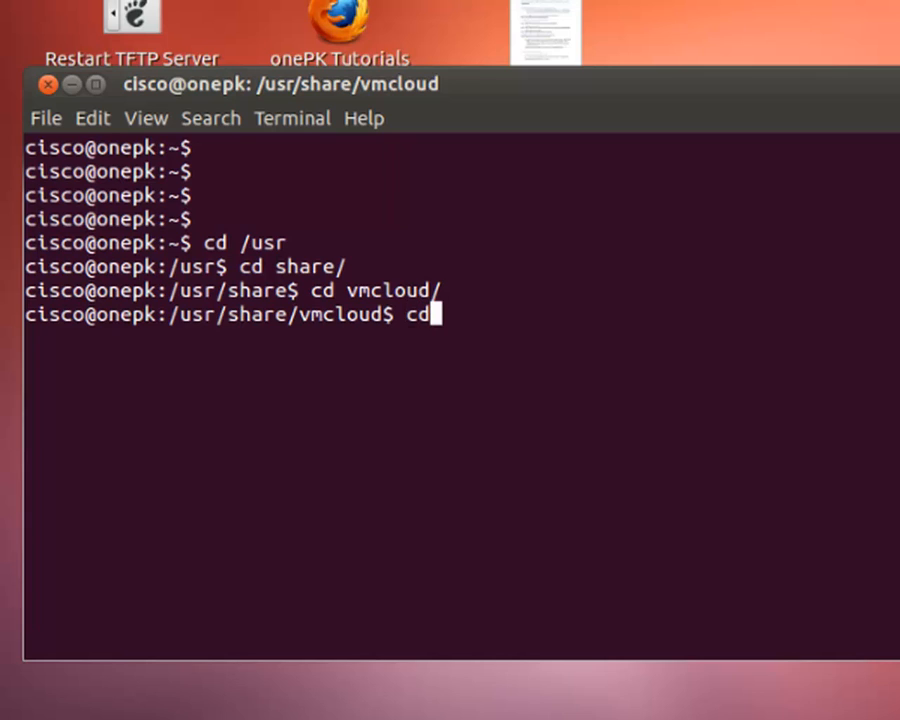
text( d)
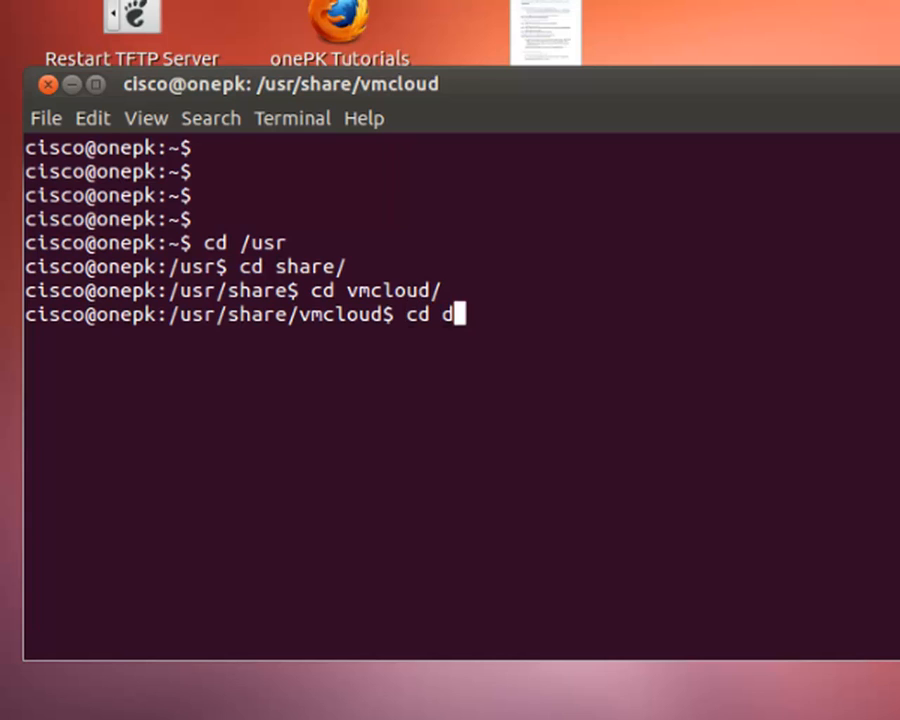
text(ata/)
key(Return)
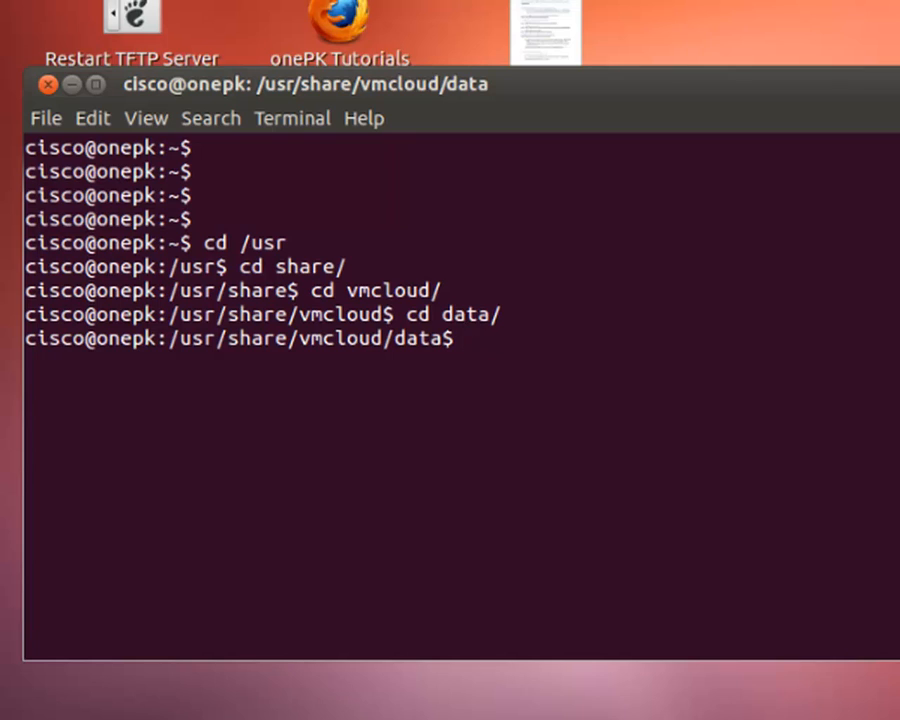
text(cd images/)
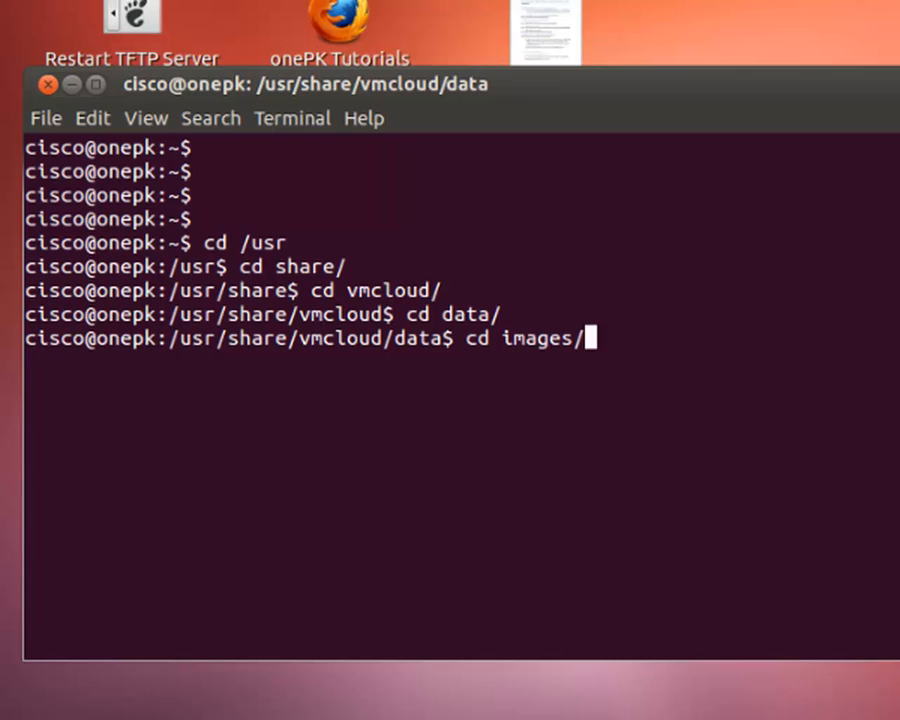
key(Return)
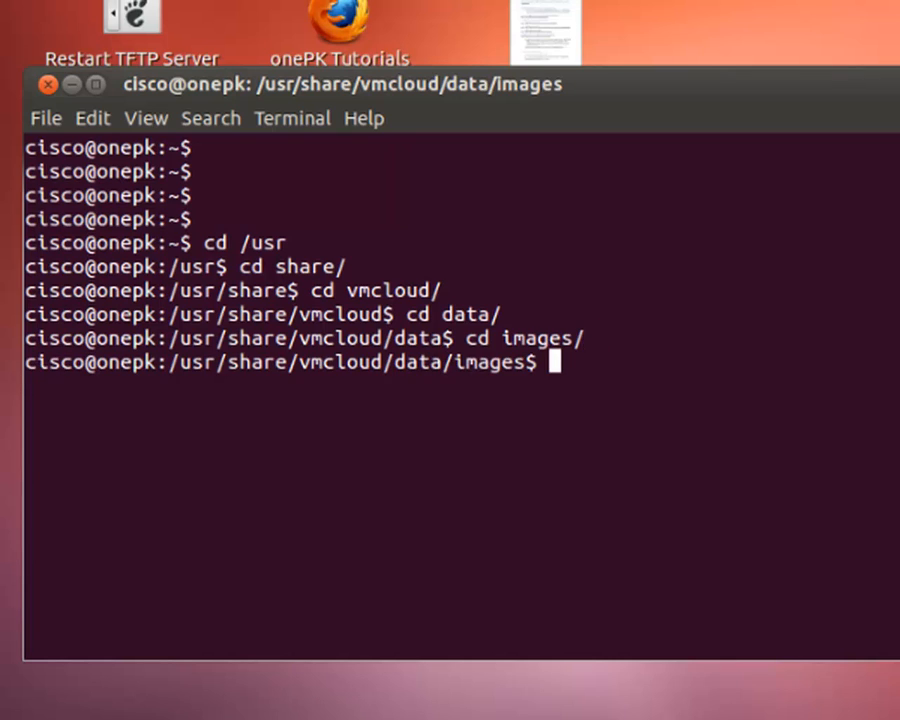
text(ls)
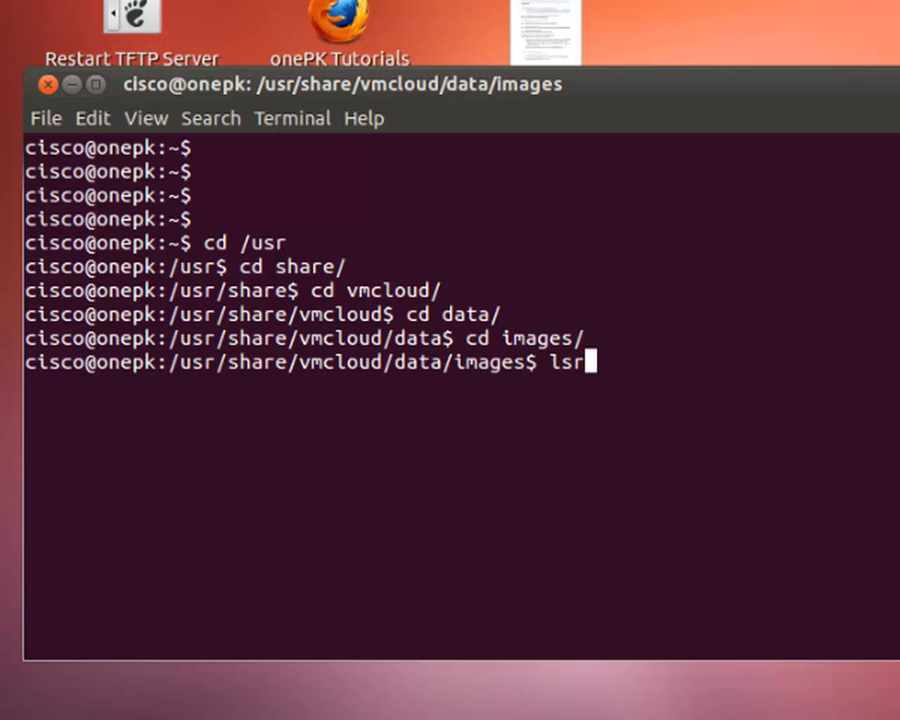
text( -l)
- Run ls -l to list vios-adventerprisek9-m.ova, then add a blank prompt line
key(Return)
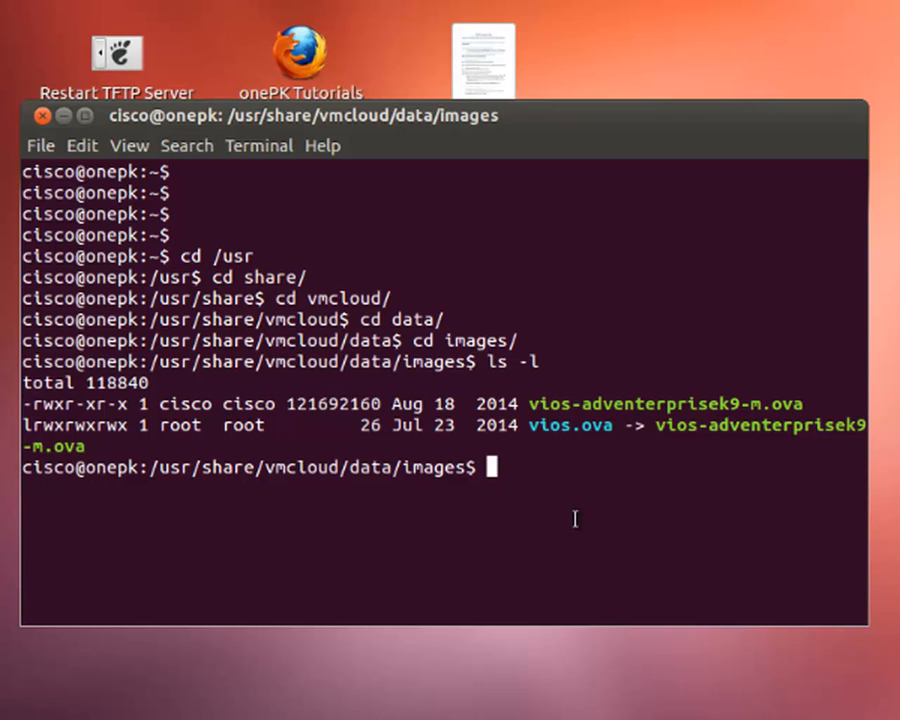
key(Return)
key(Return)
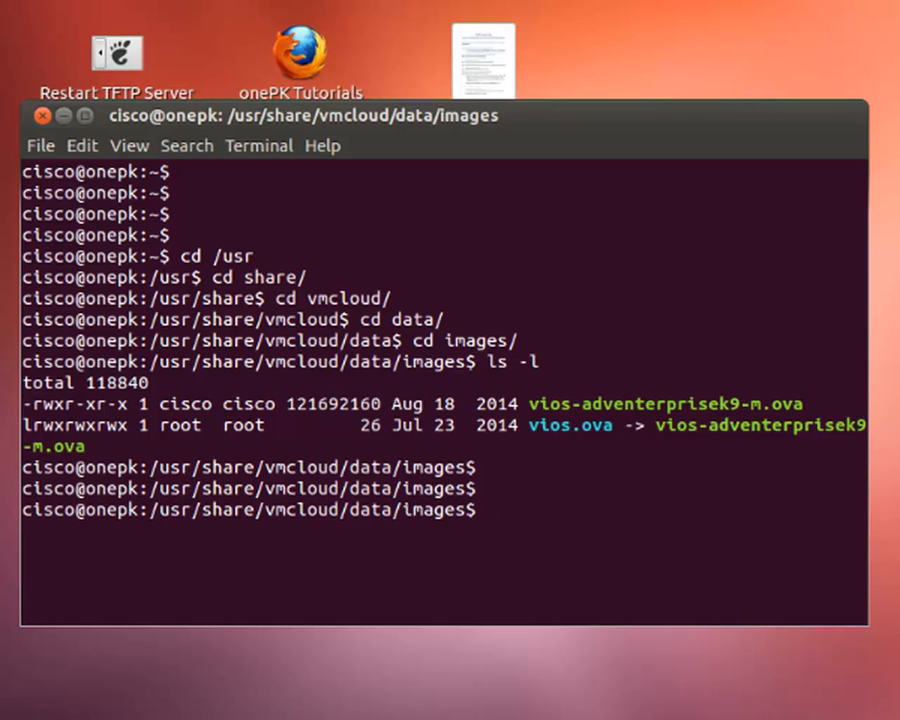
- Run ifconfig and highlight eth0's inet address 192.168.230.133
text(ifconfig)
key(Return)
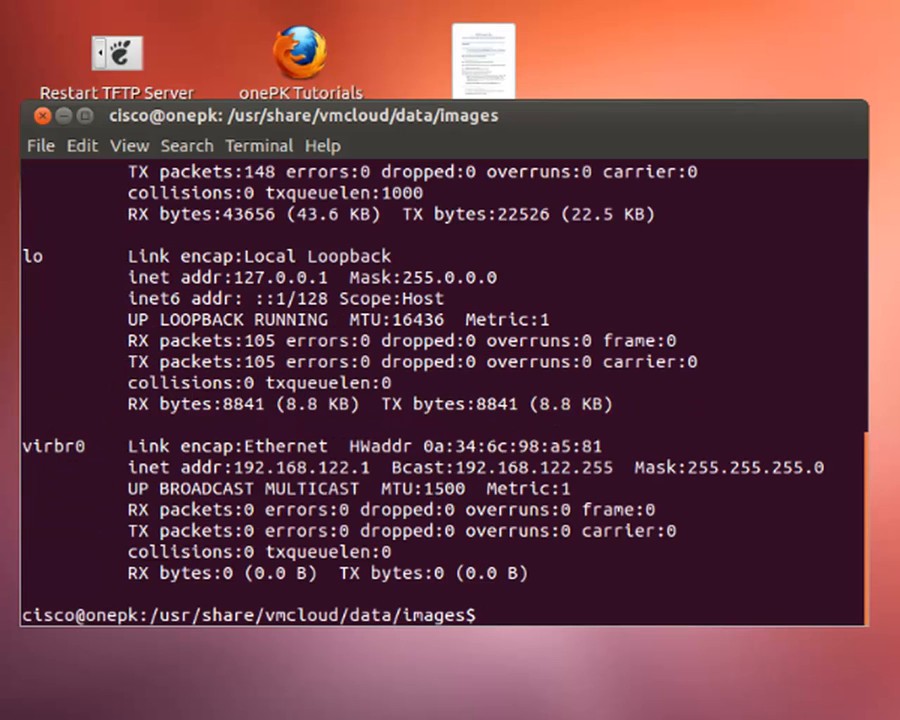
mouse_move(865, 550)
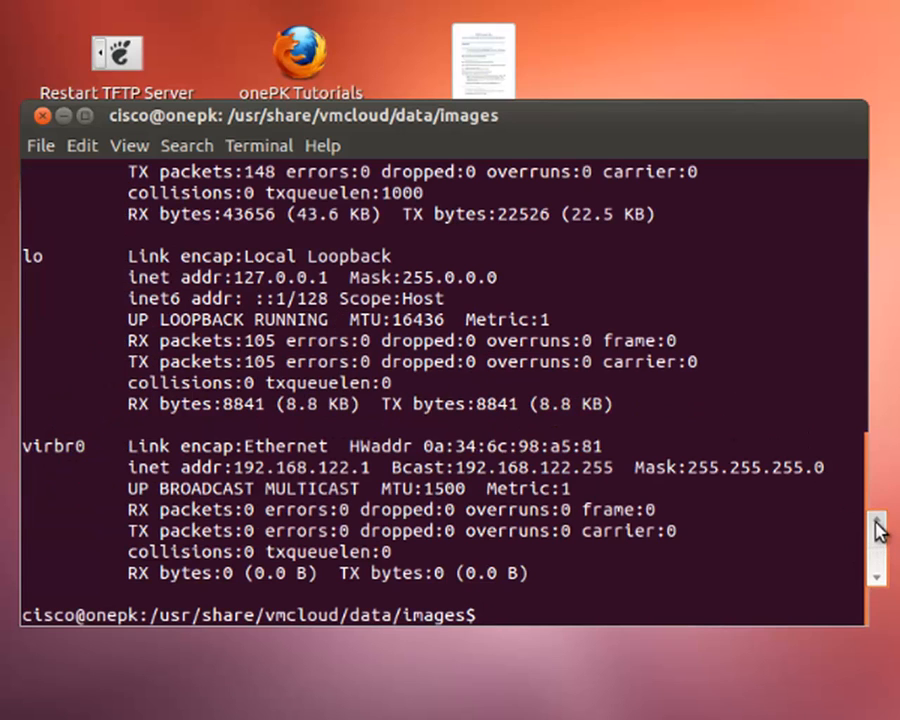
scroll(875, 527, up, 7)
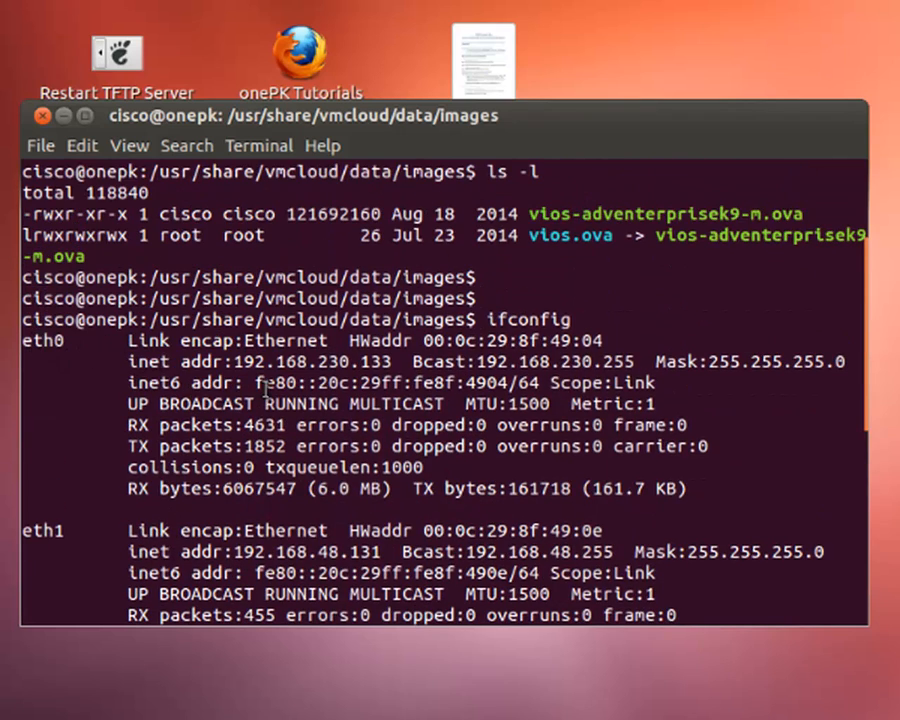
drag(234, 361, 401, 362)
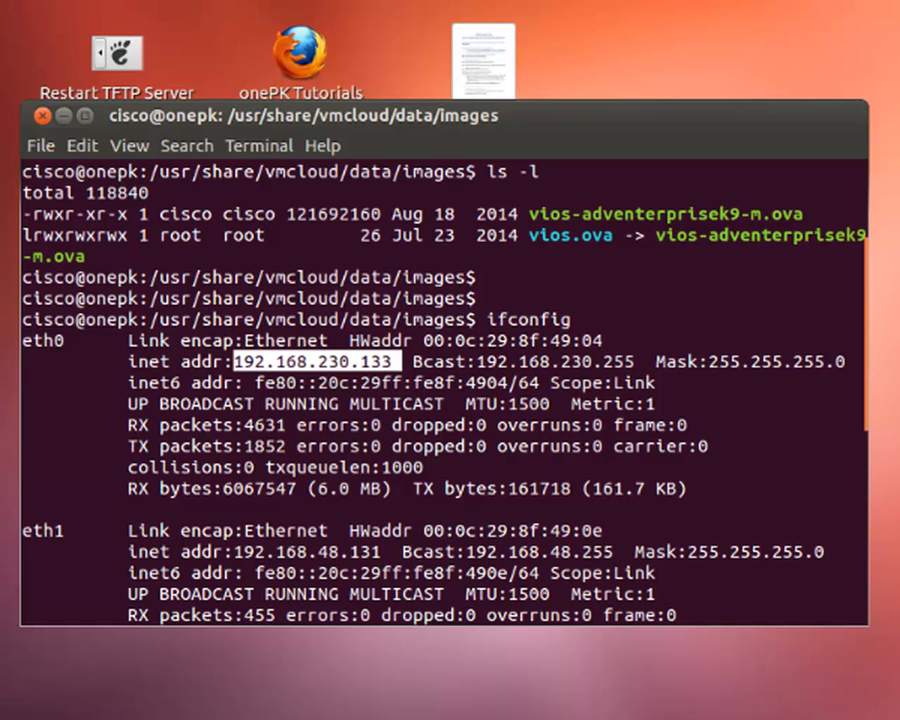
click(668, 469)
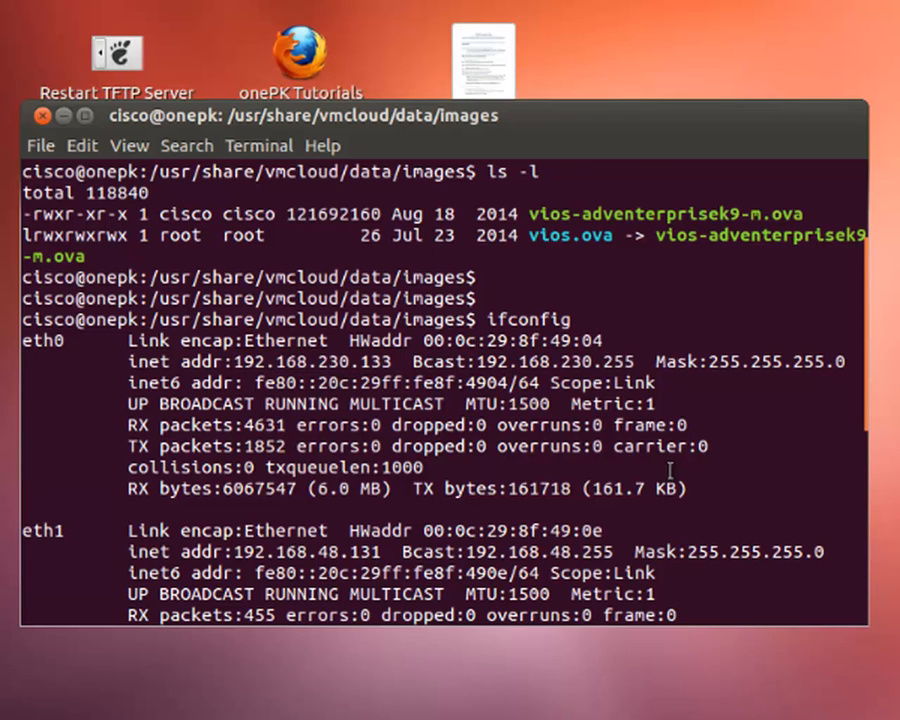
- Return to a fresh prompt and type sudo apt-get install ssh
scroll(784, 451, down, 7)
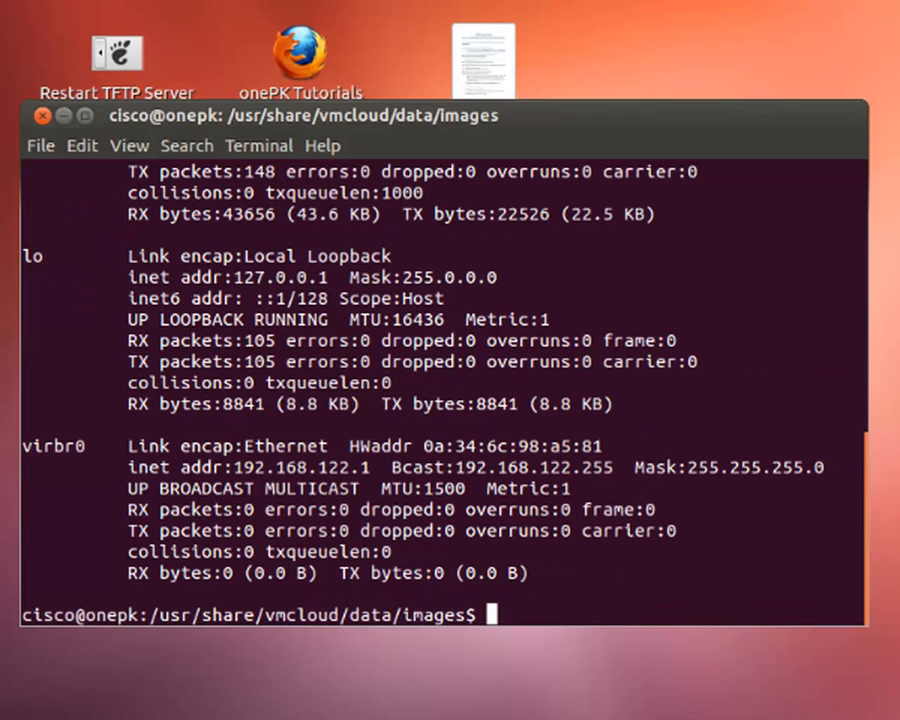
key(Return)
key(Return)
key(Return)
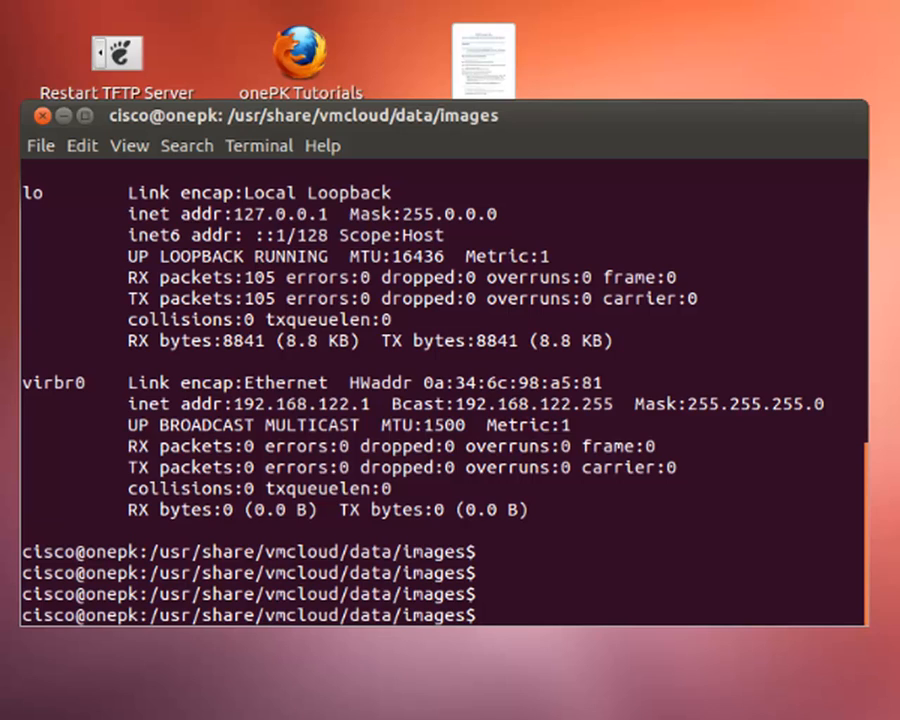
text(sudo)
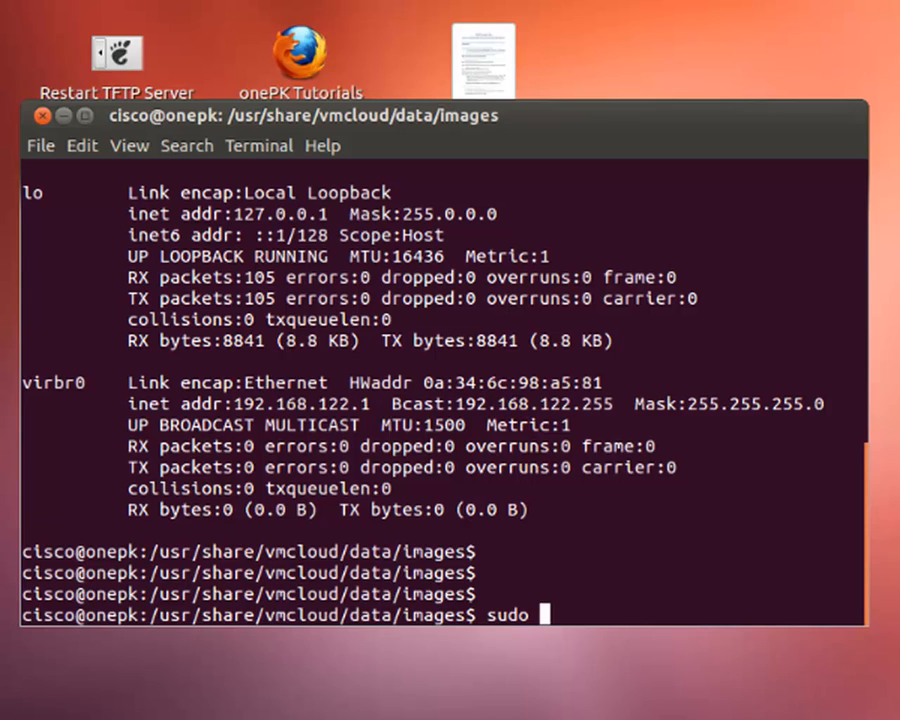
text( apt)
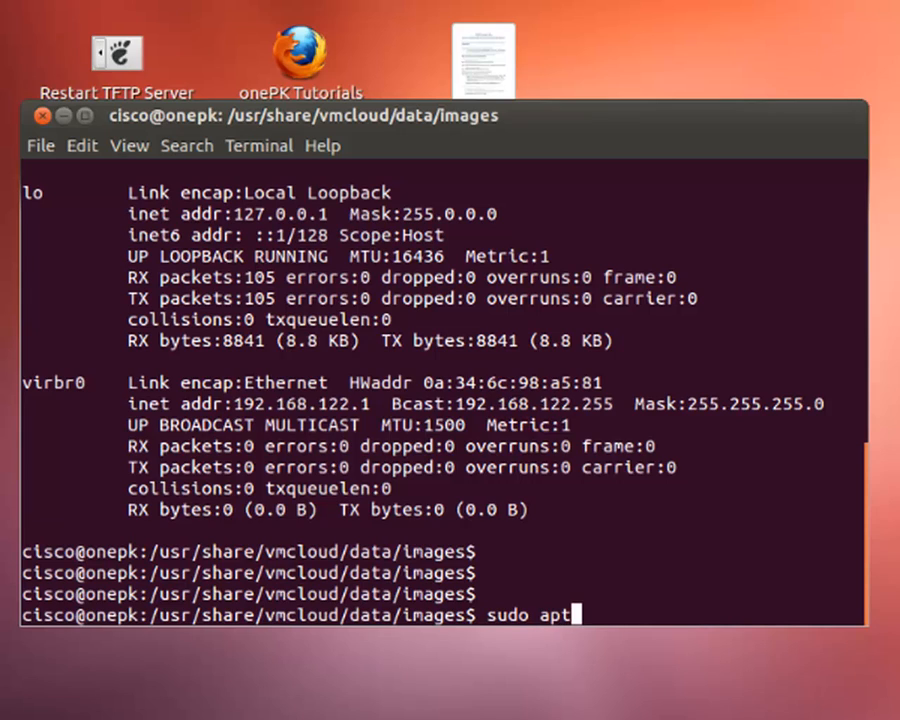
text(-get )
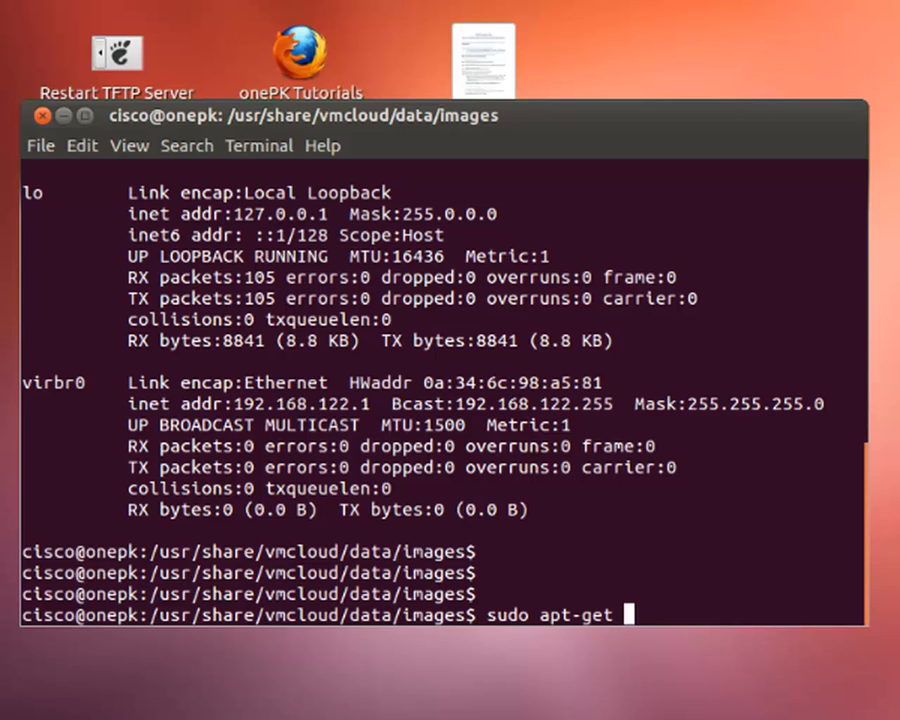
text(install ssh)
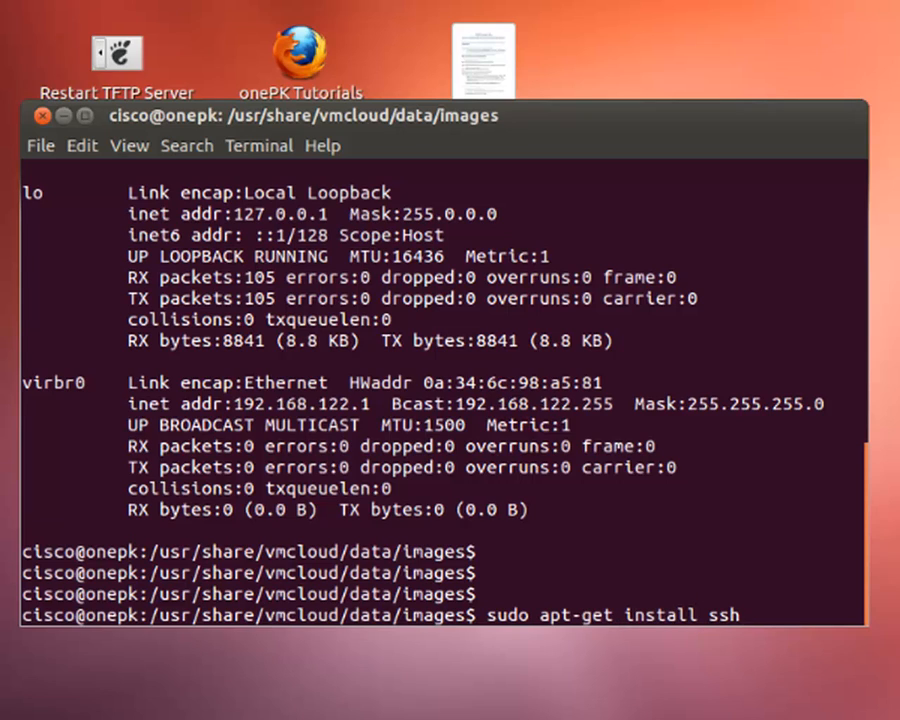
- Run sudo apt-get install ssh, enter the sudo password, and confirm with y
key(Return)
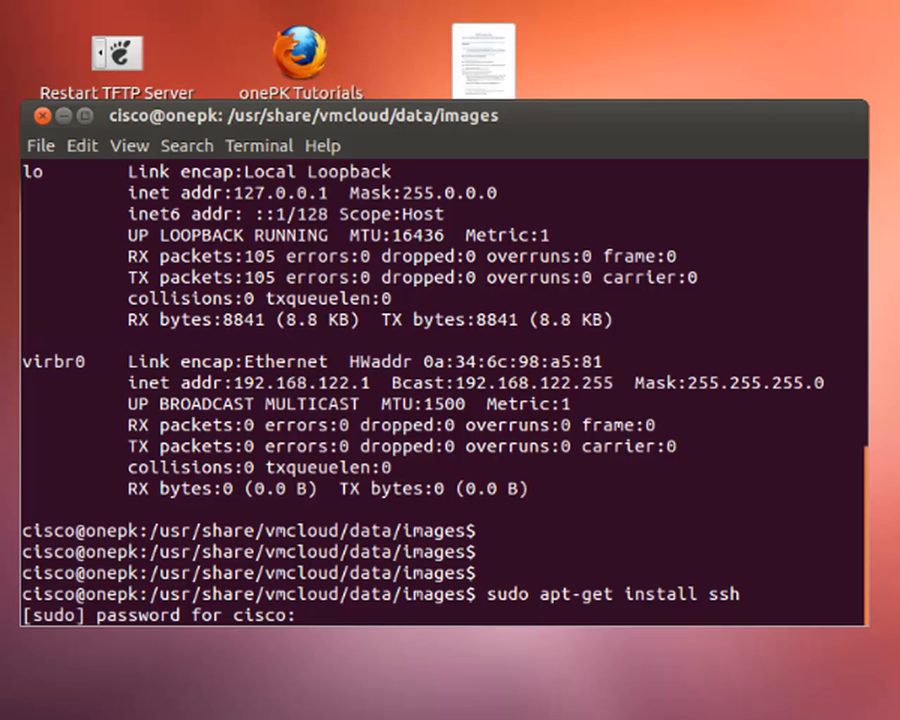
key(Return)
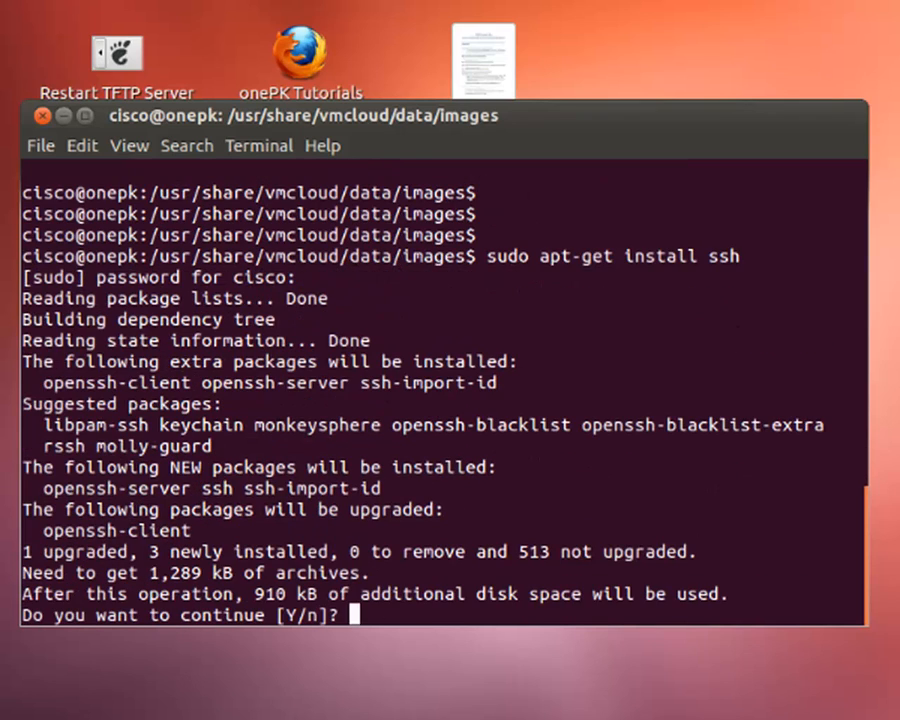
text(y)
key(Return)
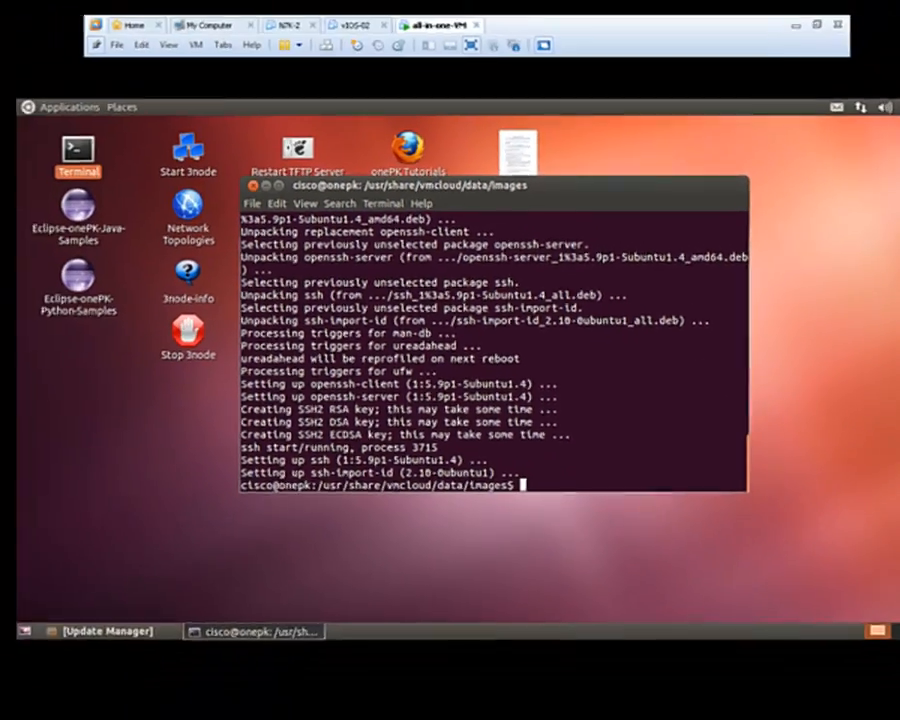
- Close FileZilla's update notice and enter host sftp://192.168.230.133 with the VM's username and password
key(Return)
key(Return)
key(Return)
key(Return)
key(Return)
key(Return)
key(Return)
key(Return)
key(Return)
key(Return)
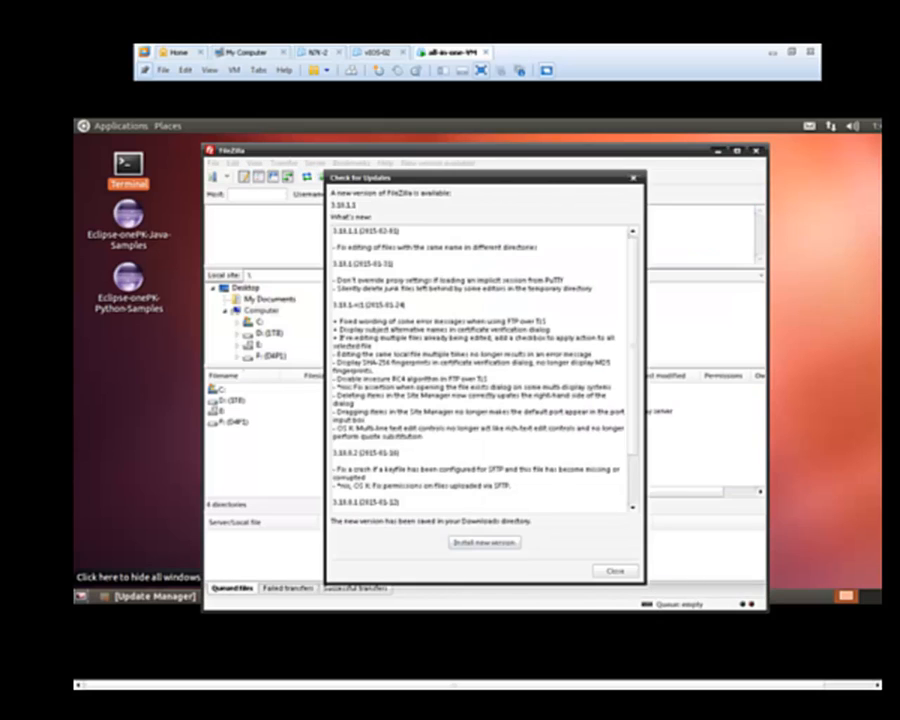
click(614, 570)
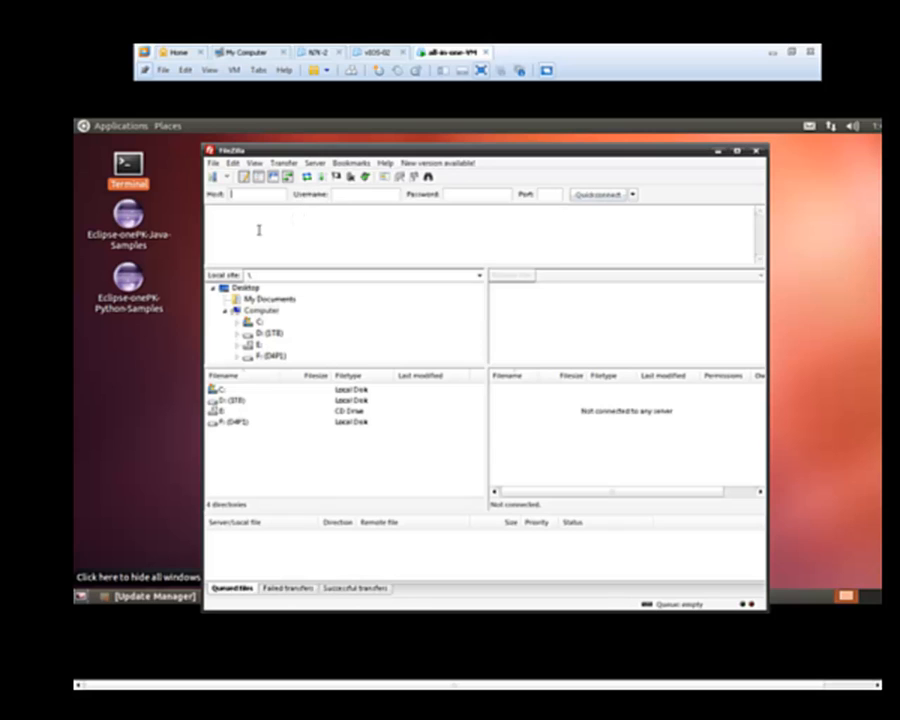
text(sftp://)
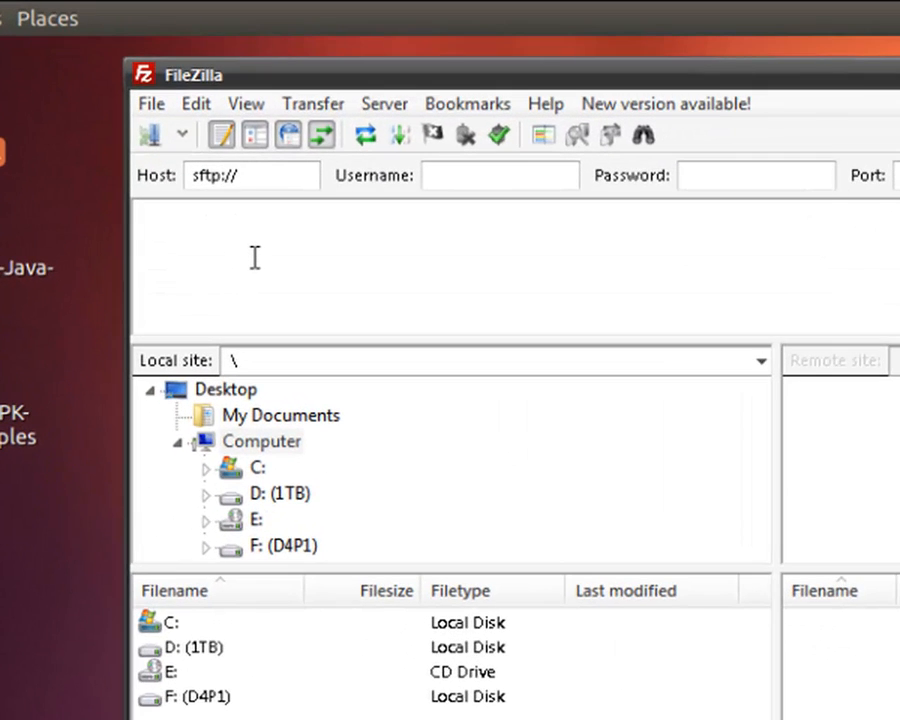
text(192.168.23)
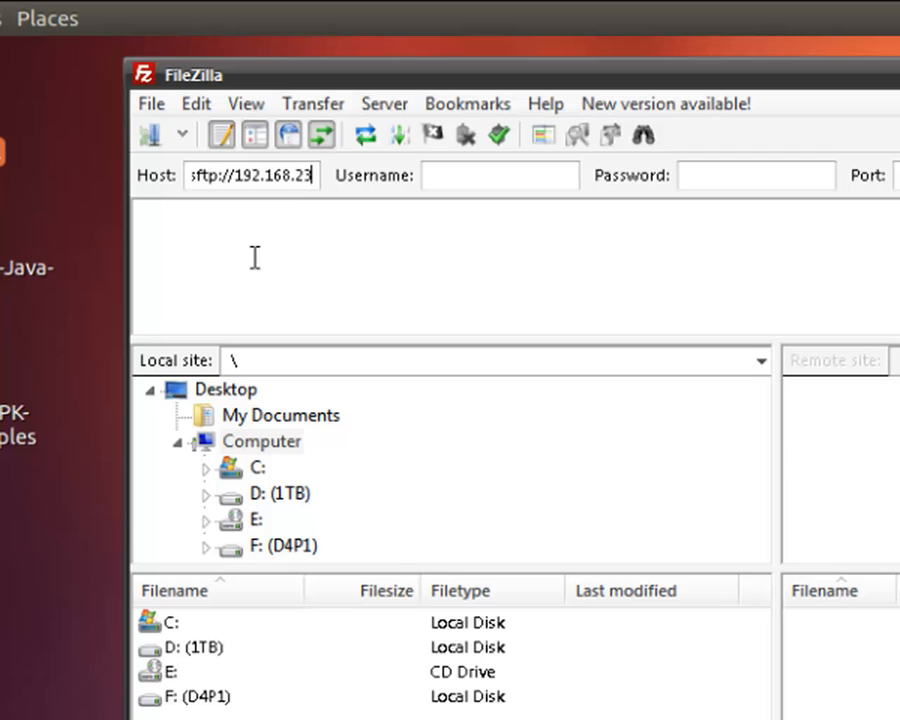
text(0.133)
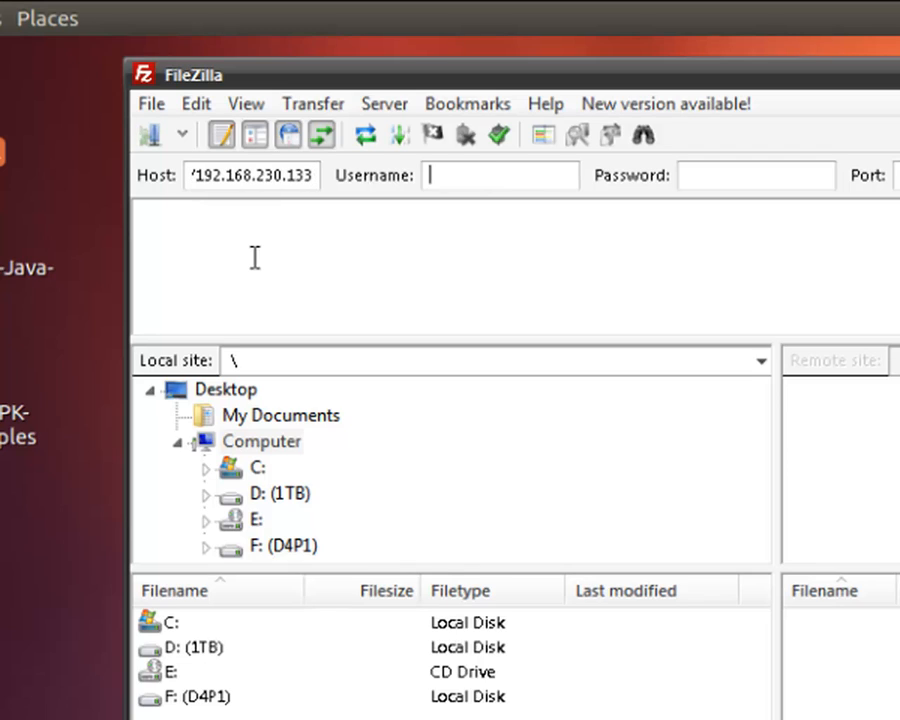
text(cisco••••••••)
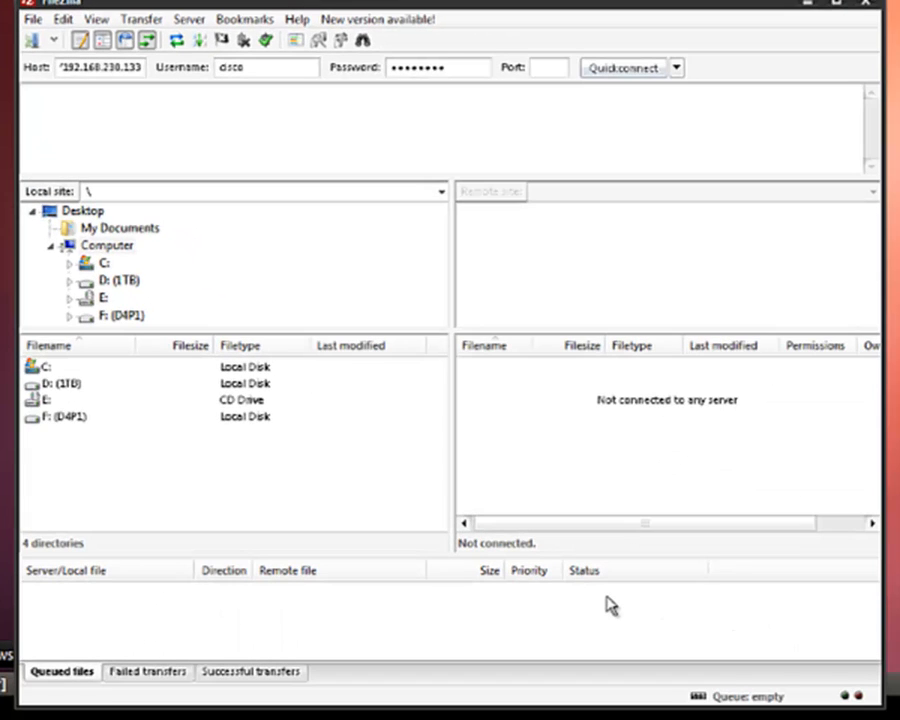
- Connect over SFTP, jump to the root path, and open /usr/share on the server
key(Return)
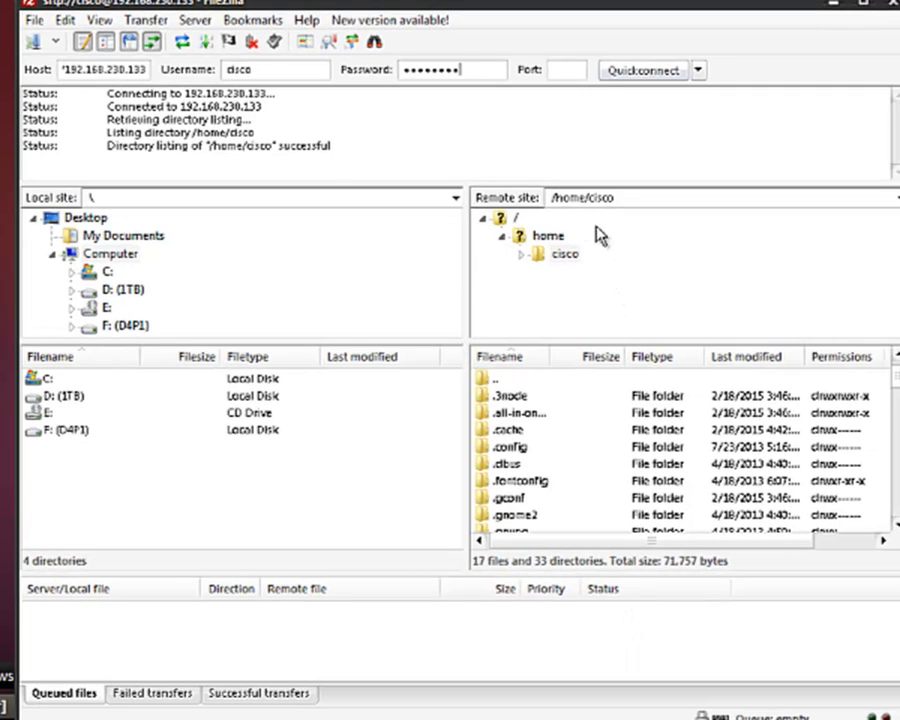
click(677, 198)
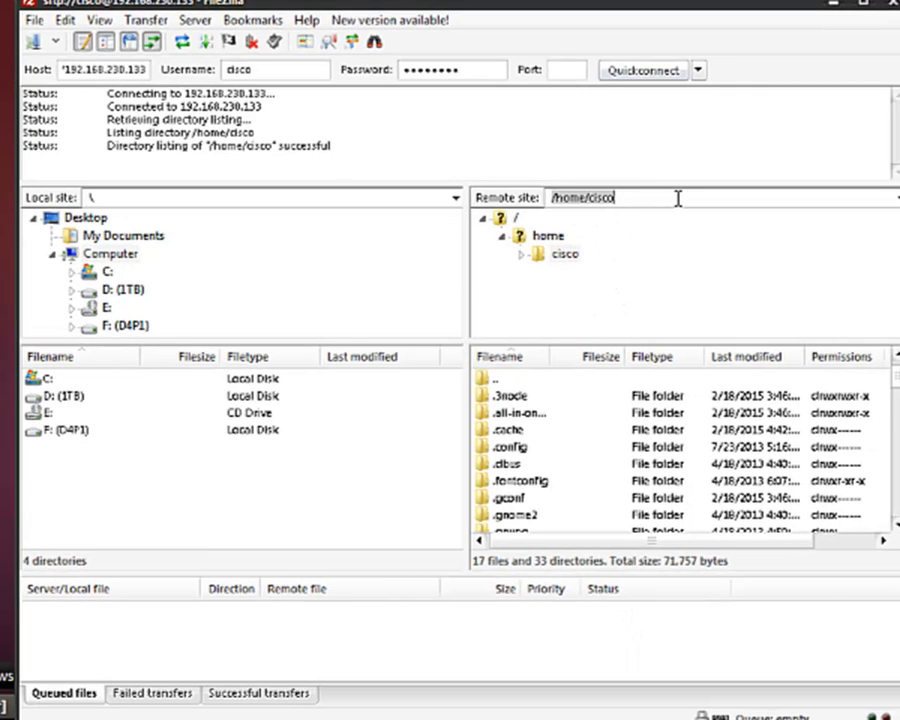
text(/usr)
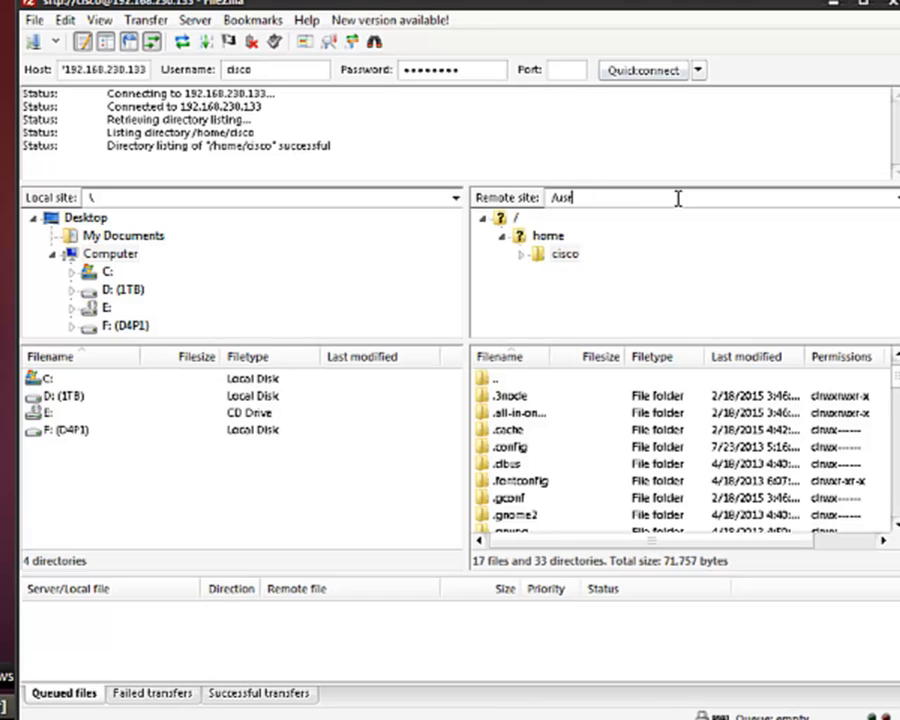
key(Return)
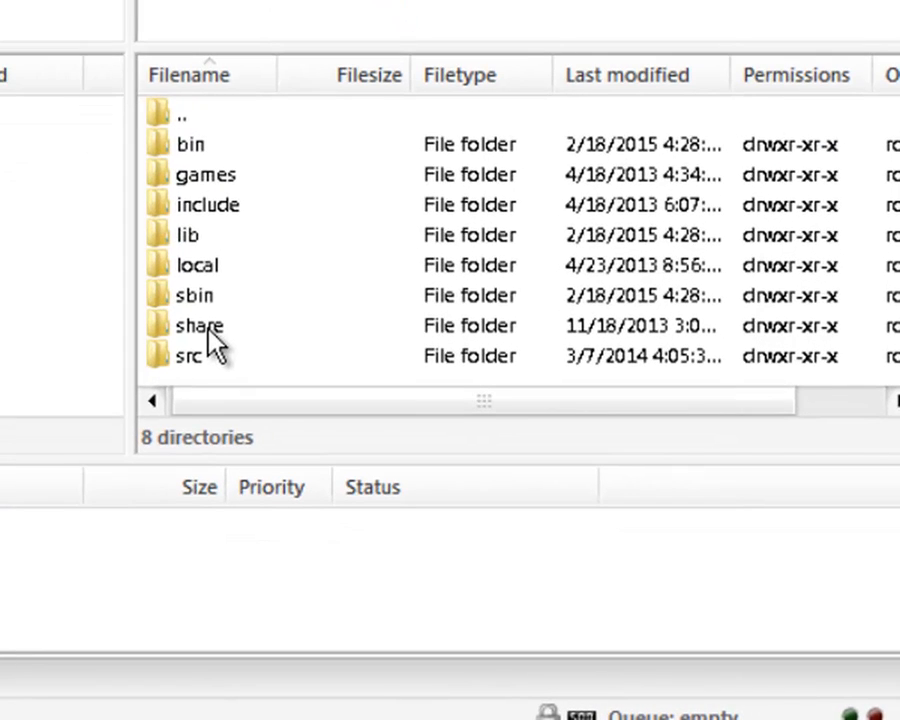
double_click(200, 326)
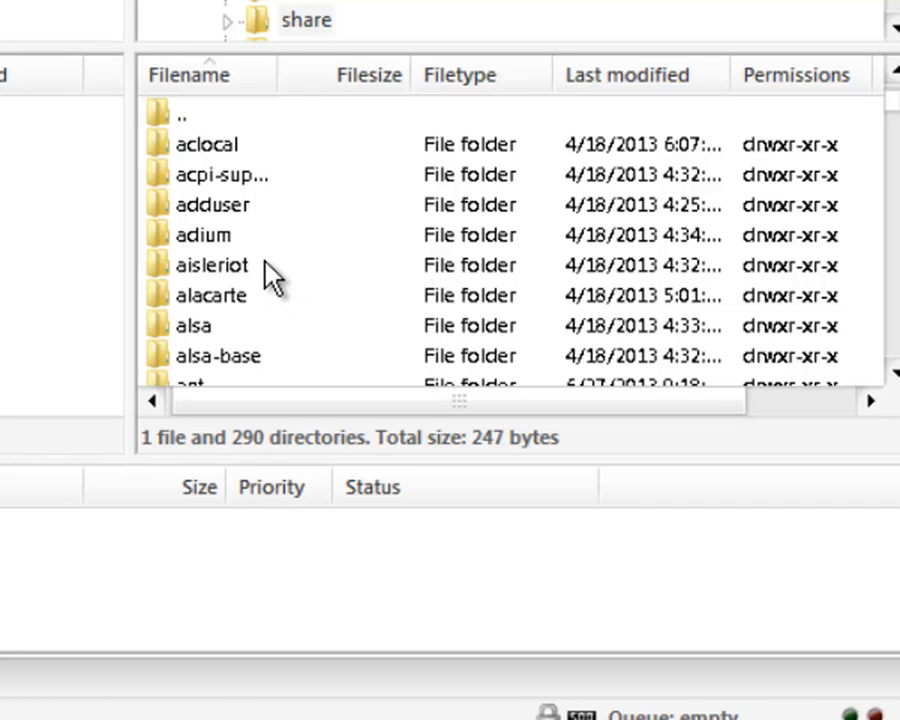
- Scroll down and open vmcloud, then data, then images on the server
scroll(232, 328, down, 2)
scroll(232, 328, down, 9)
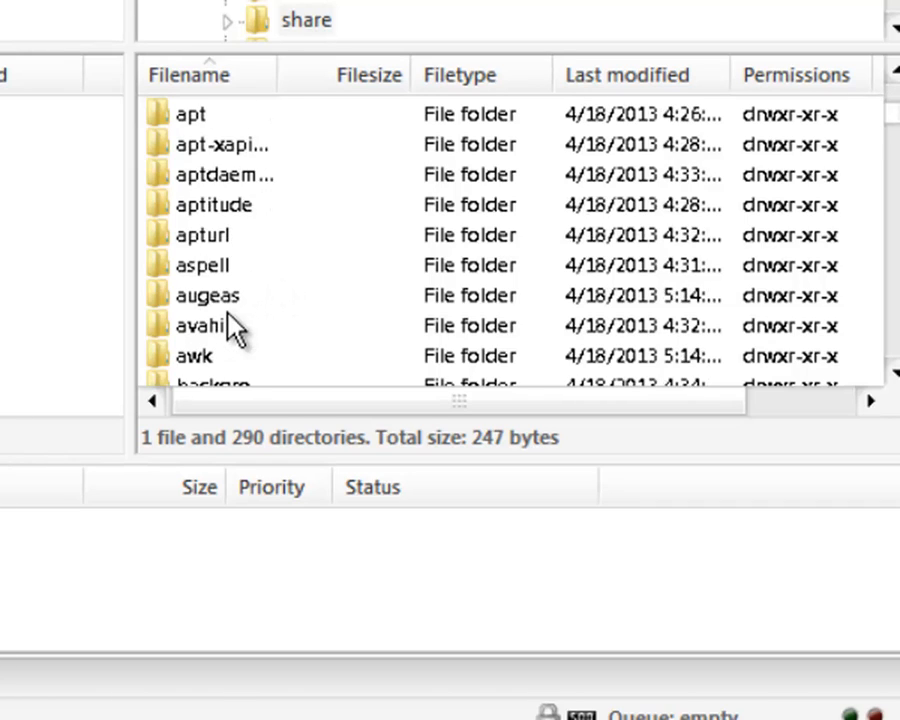
scroll(232, 328, down, 13)
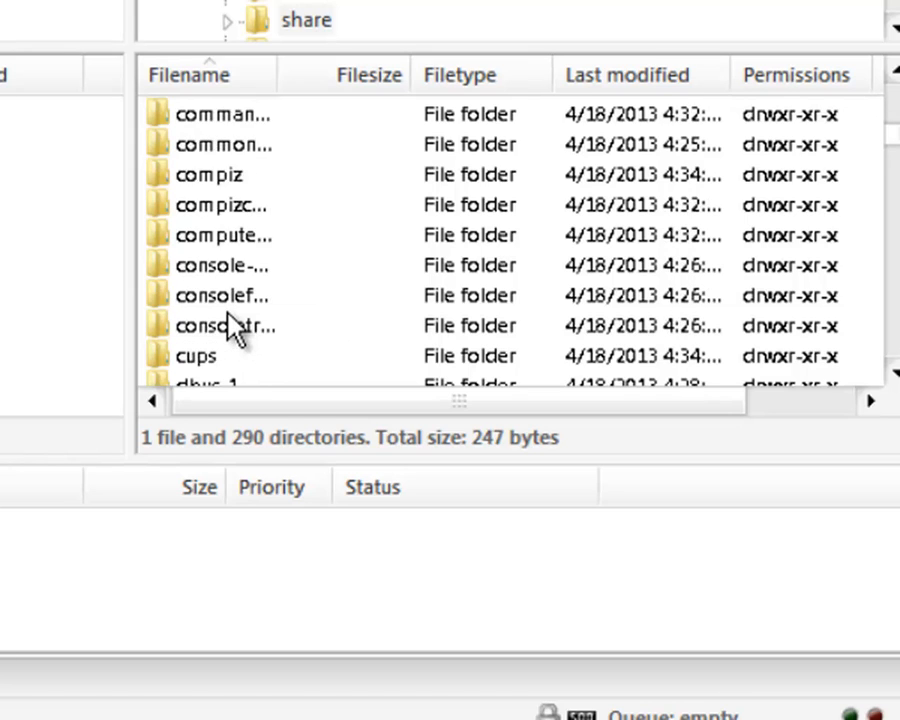
scroll(232, 328, down, 10)
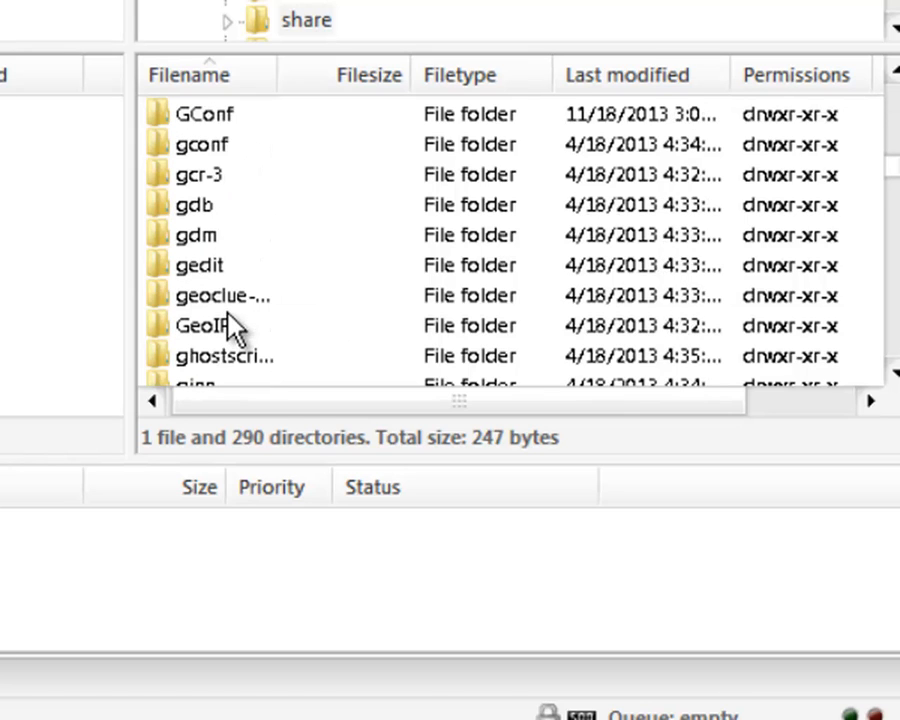
drag(898, 189, 892, 336)
click(213, 298)
double_click(216, 300)
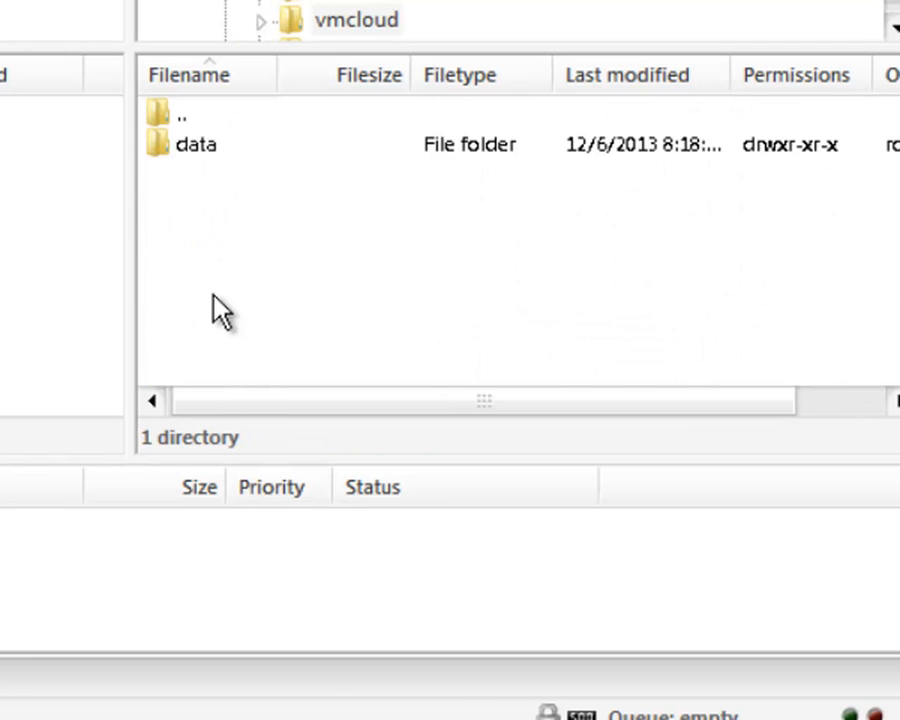
double_click(208, 150)
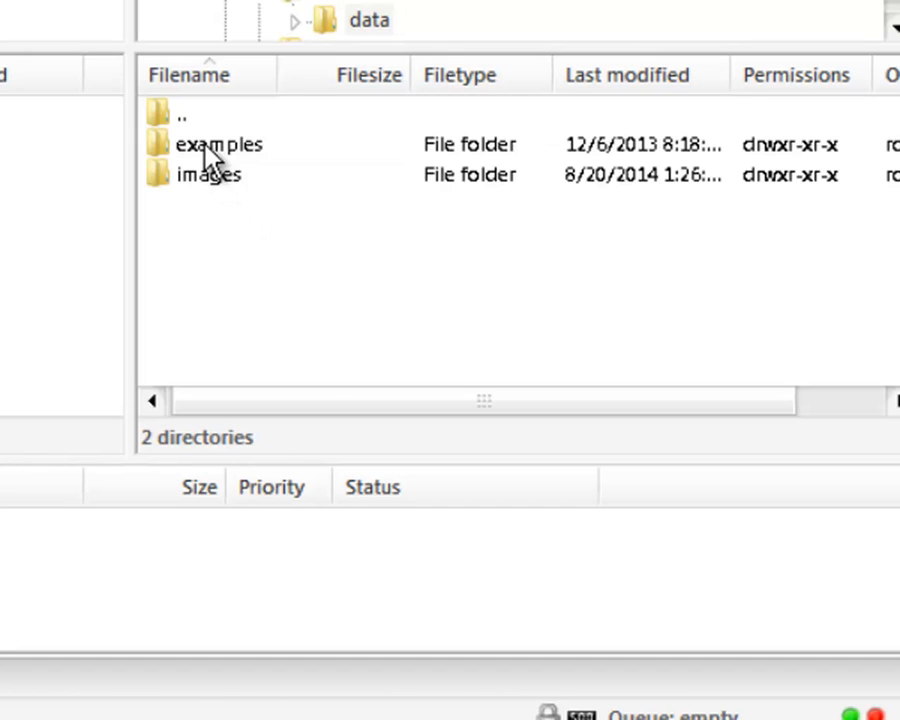
double_click(213, 186)
click(215, 190)
double_click(212, 188)
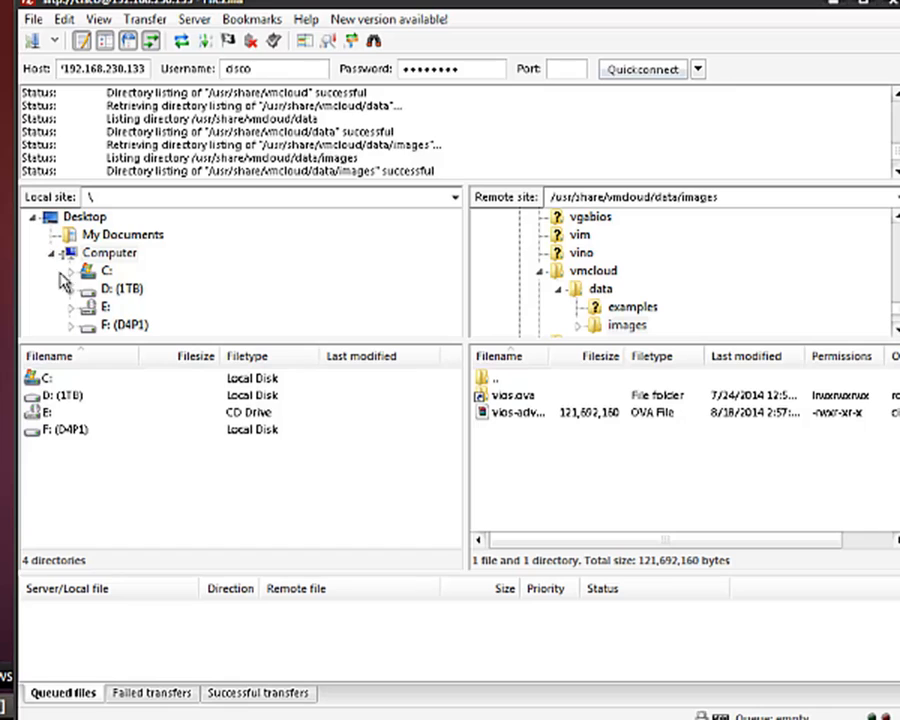
- Show the local Desktop folder and expand it to list its subfolders
click(52, 222)
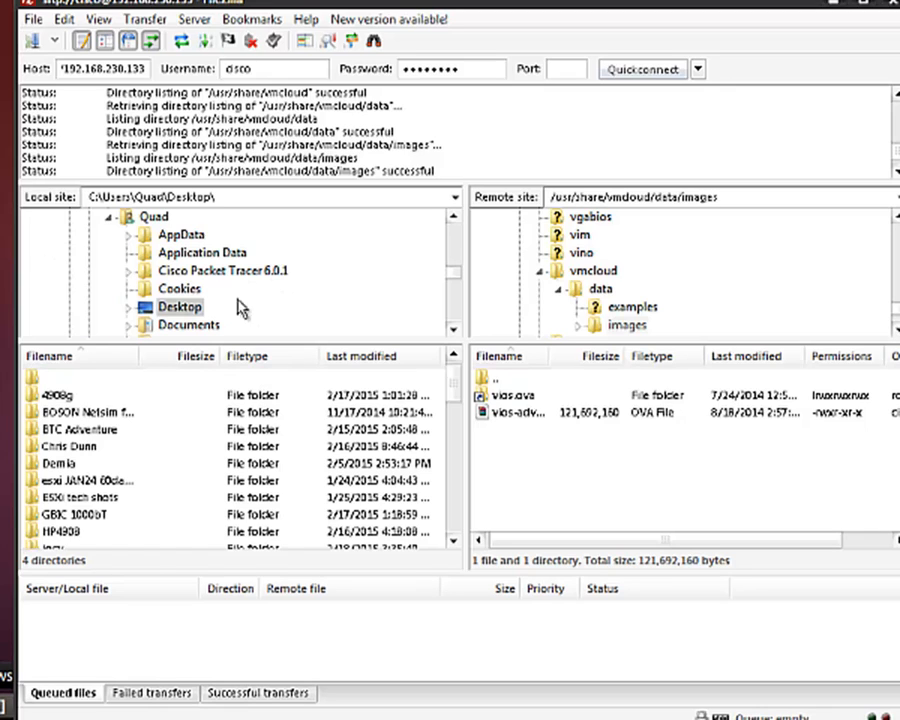
scroll(190, 330, down, 1)
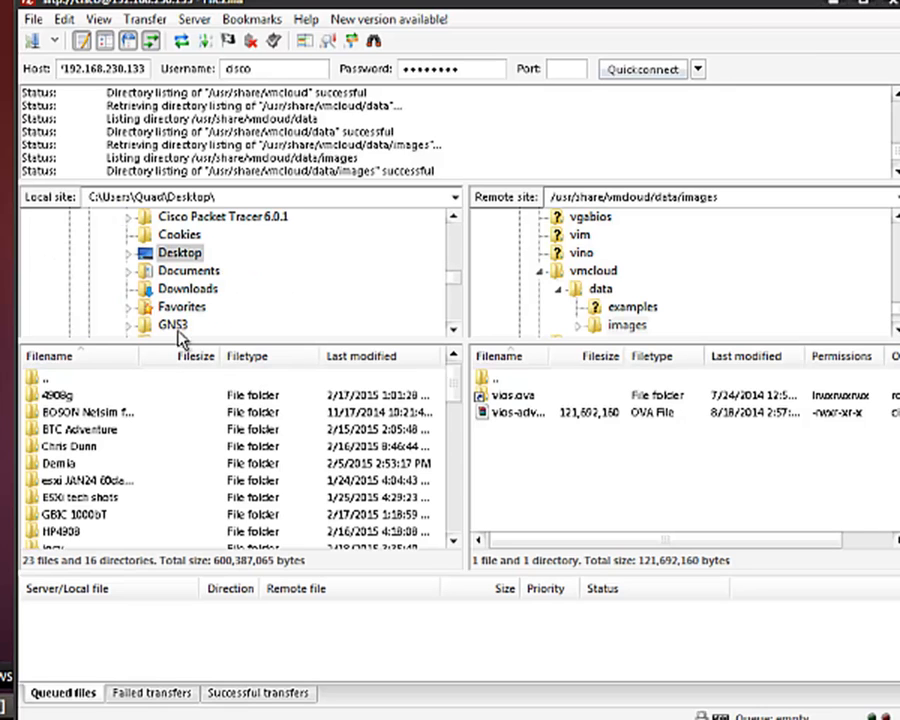
click(132, 252)
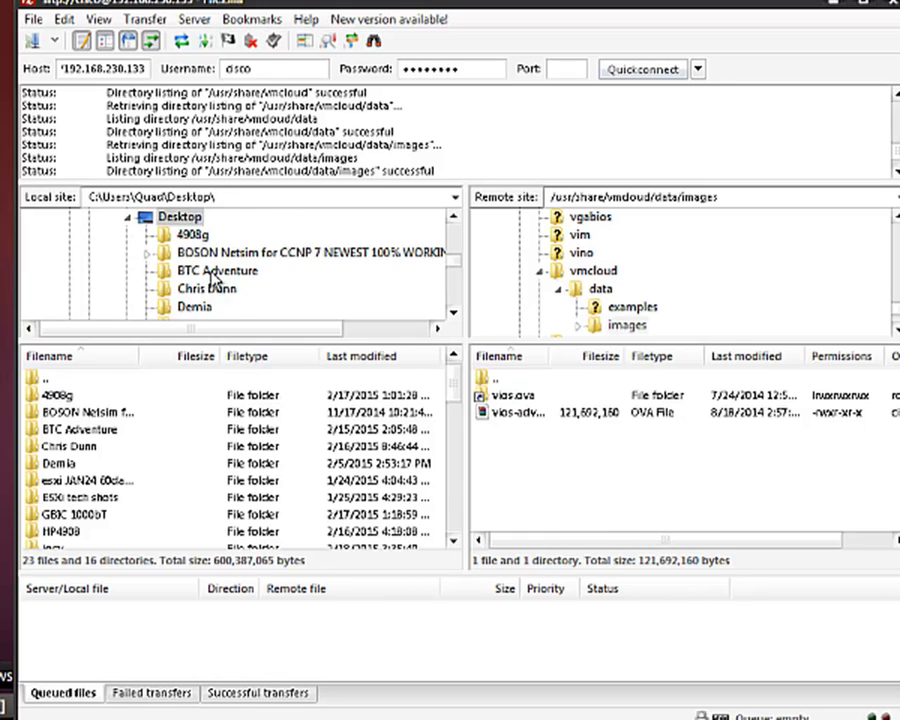
scroll(212, 282, down, 1)
scroll(235, 281, down, 1)
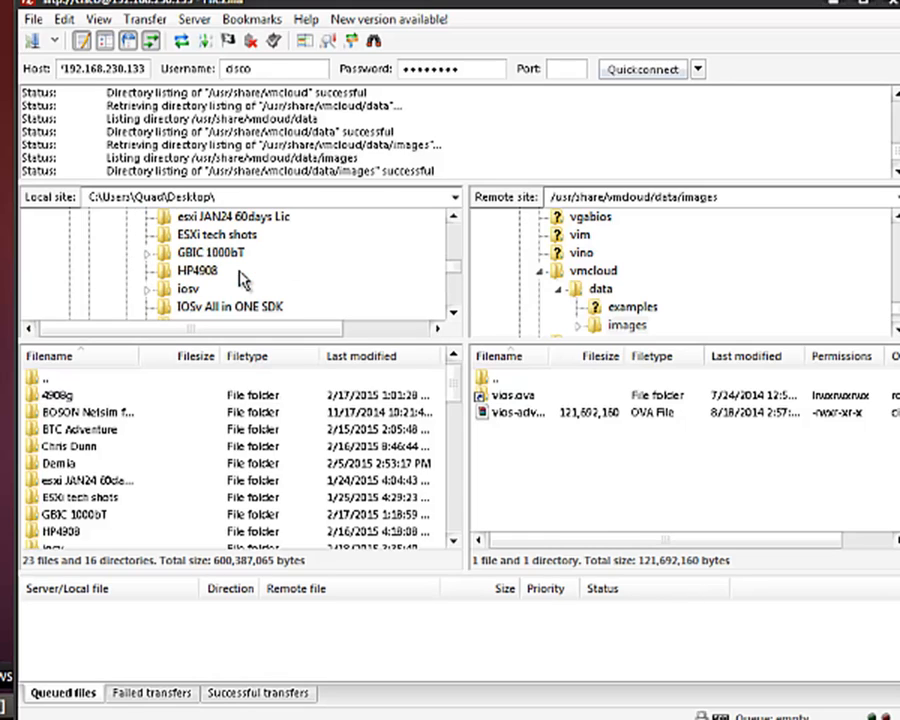
scroll(240, 280, up, 2)
scroll(240, 280, down, 2)
scroll(243, 280, down, 1)
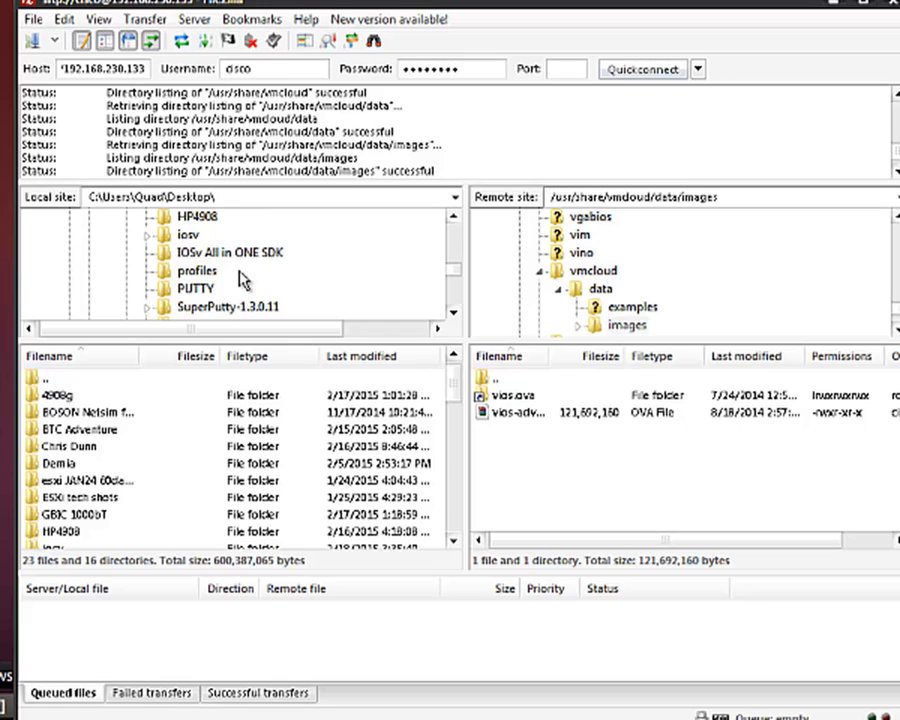
- Make Desktop\iosv the local folder and download vios-adventerprisek9-m.ova into it
click(187, 234)
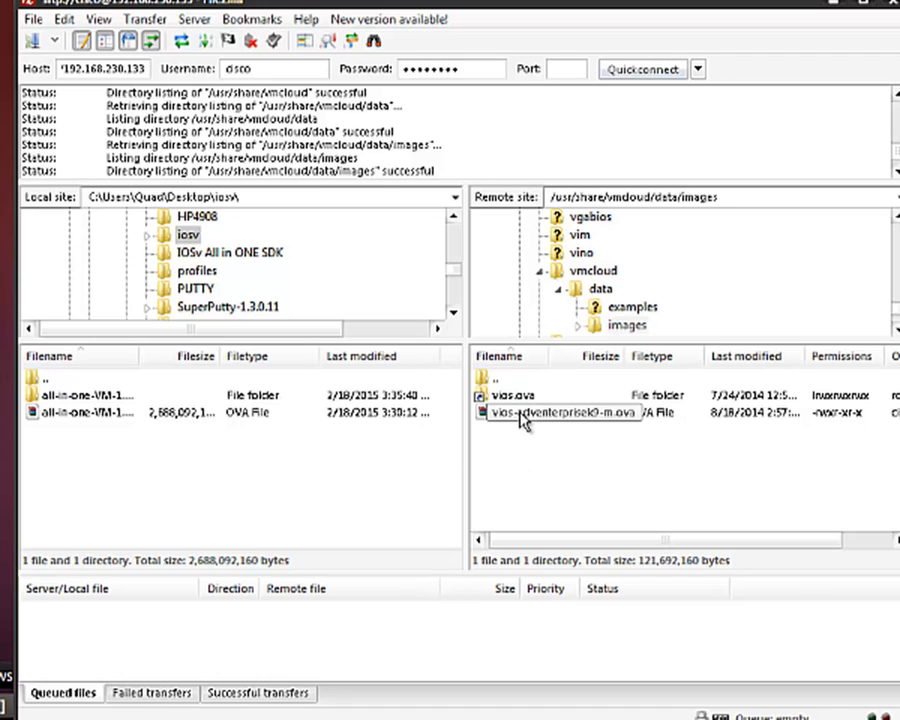
drag(522, 420, 240, 450)
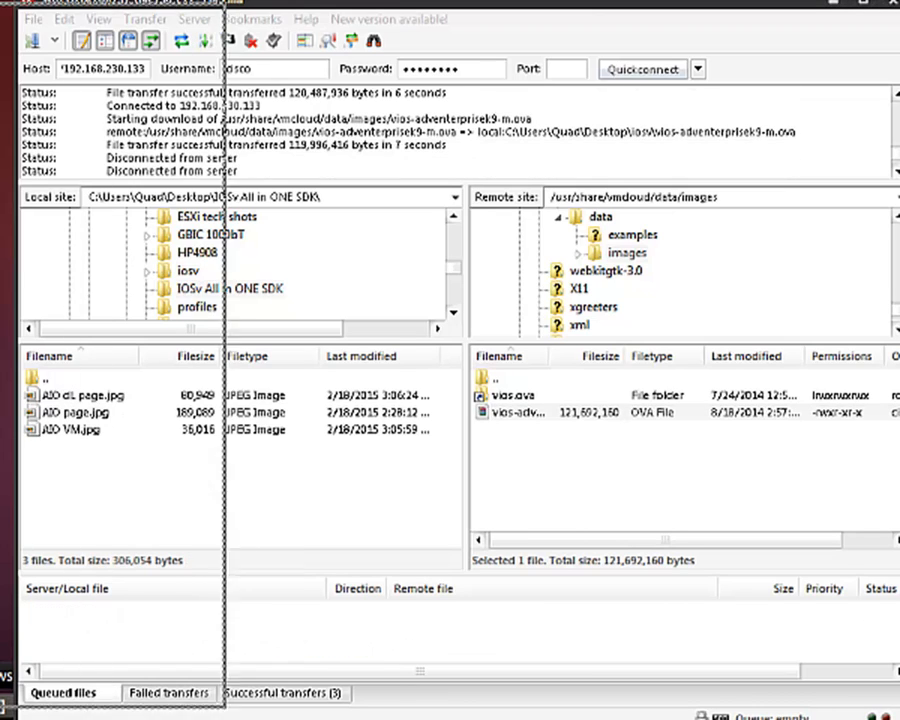
drag(438, 0, 421, 0)
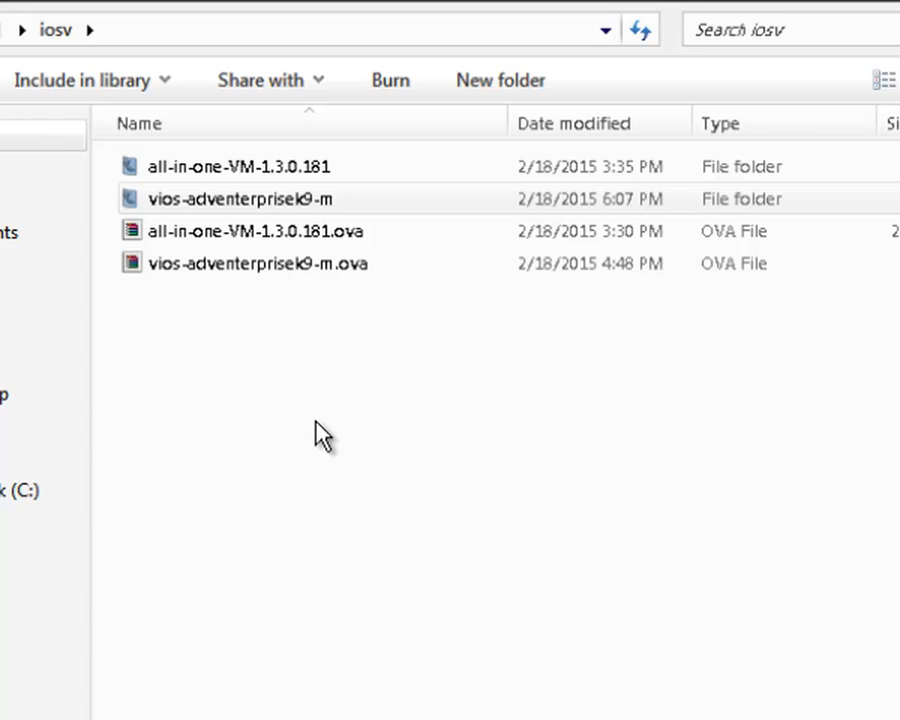
- Create a new folder named 'IOSv 2015' inside the iosv folder
right_click(315, 421)
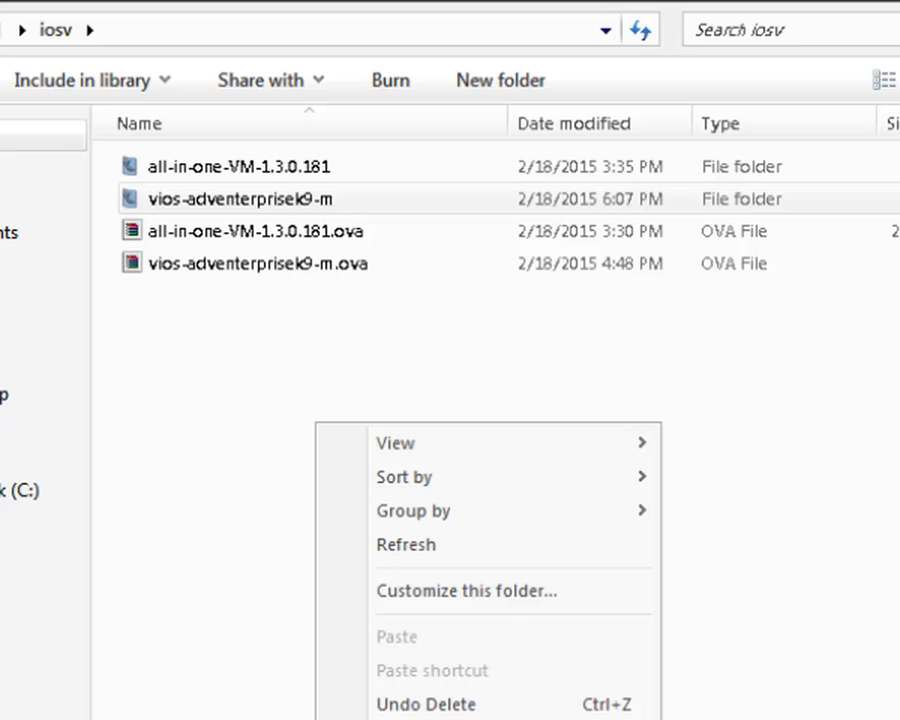
click(700, 719)
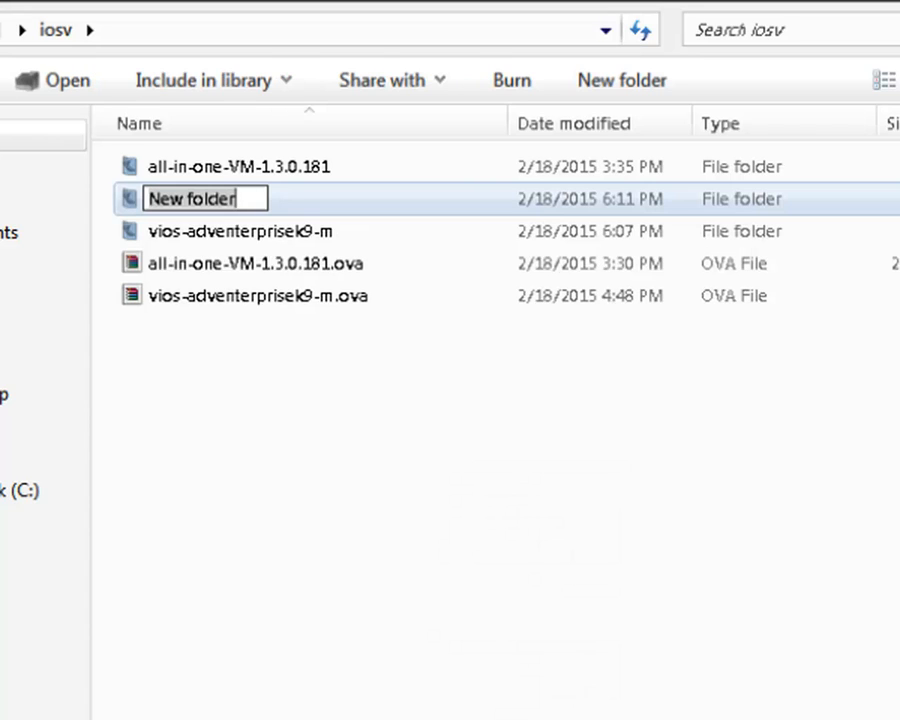
text(IOSv)
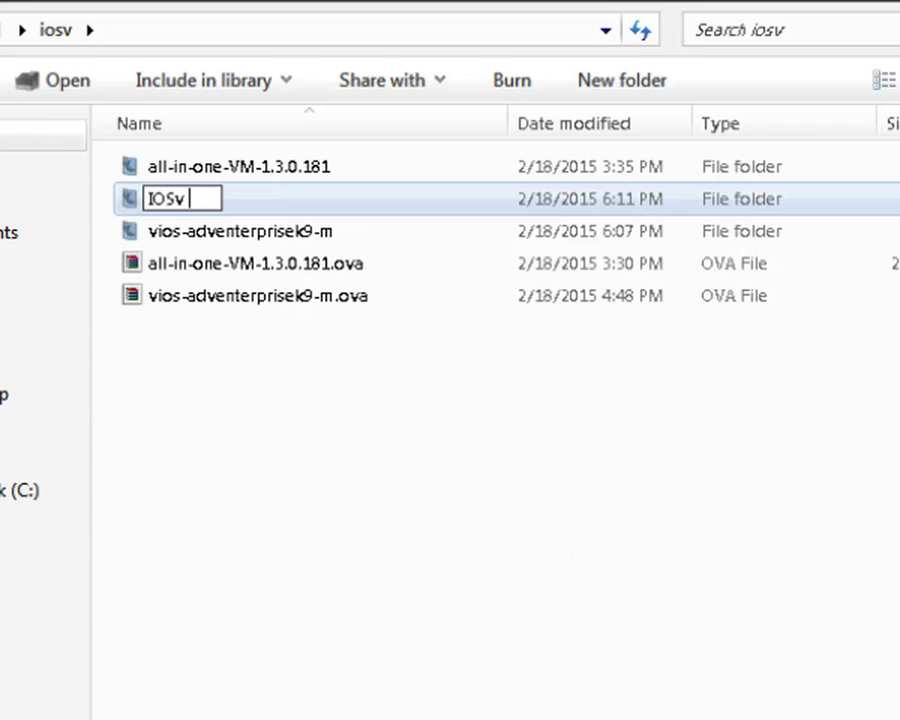
text( 2015)
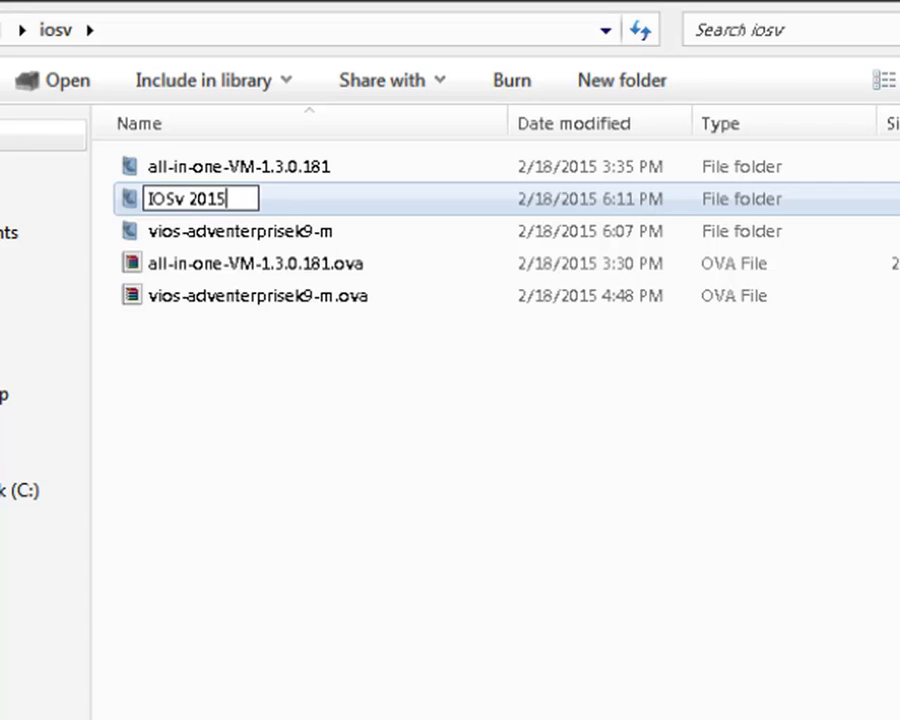
key(Return)
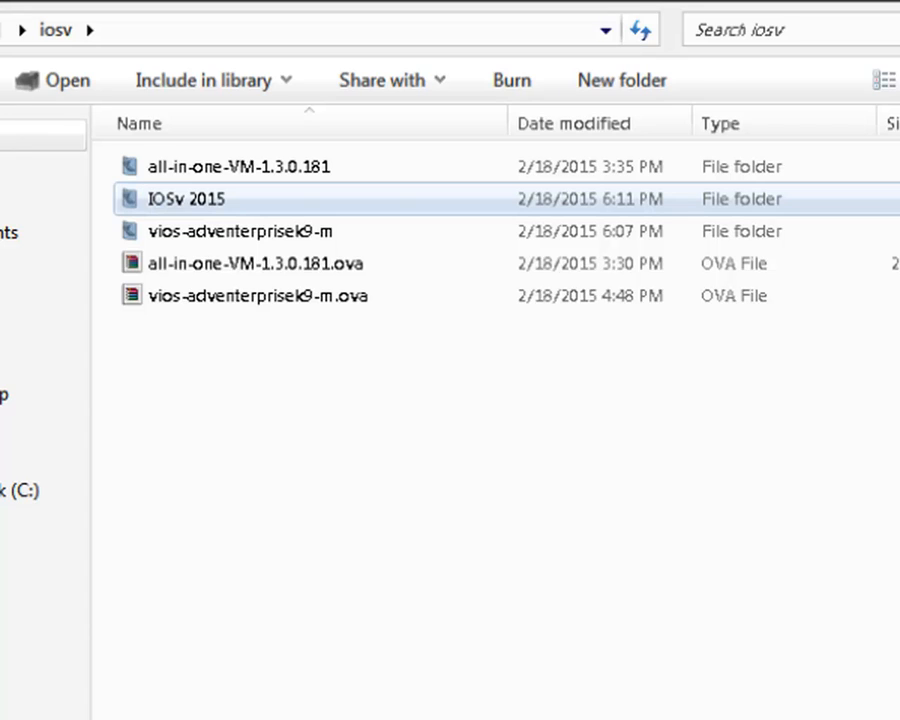
- Open vios-adventerprisek9-m.ova as an archive in WinRAR
click(274, 305)
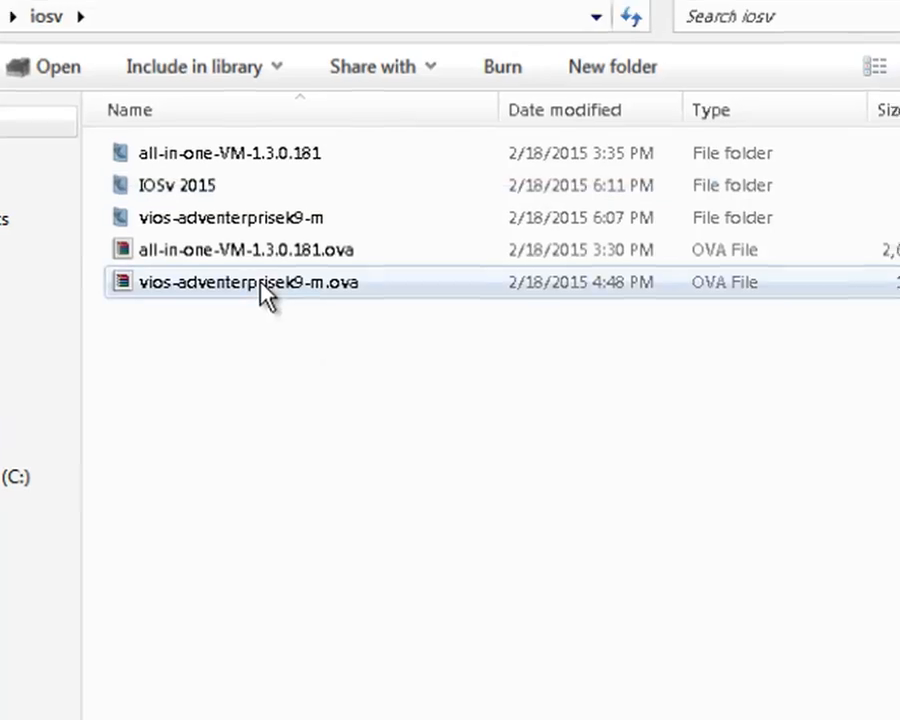
right_click(183, 286)
mouse_move(447, 579)
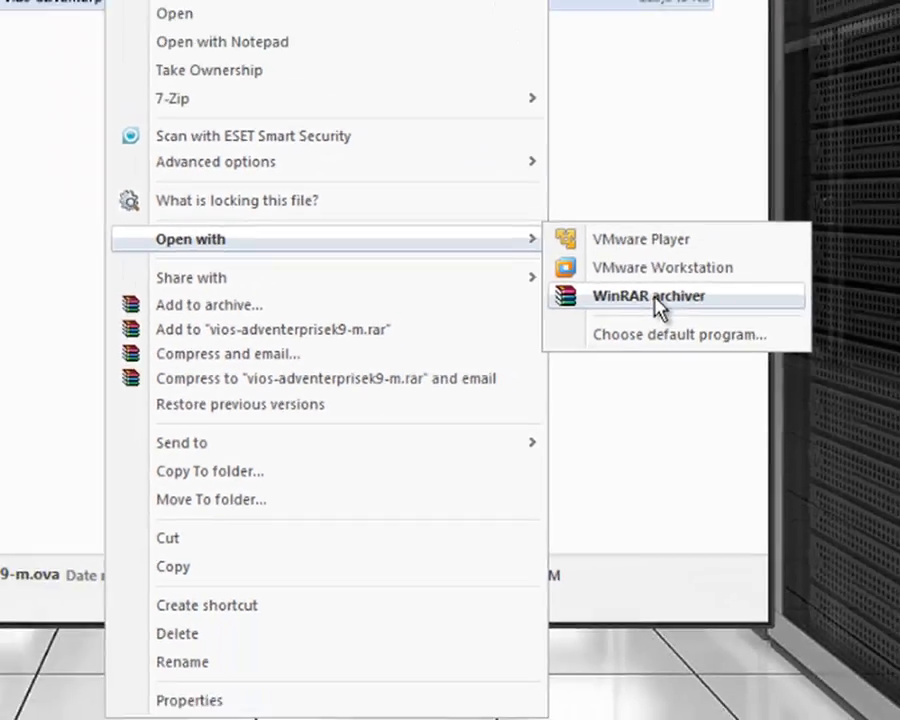
click(646, 243)
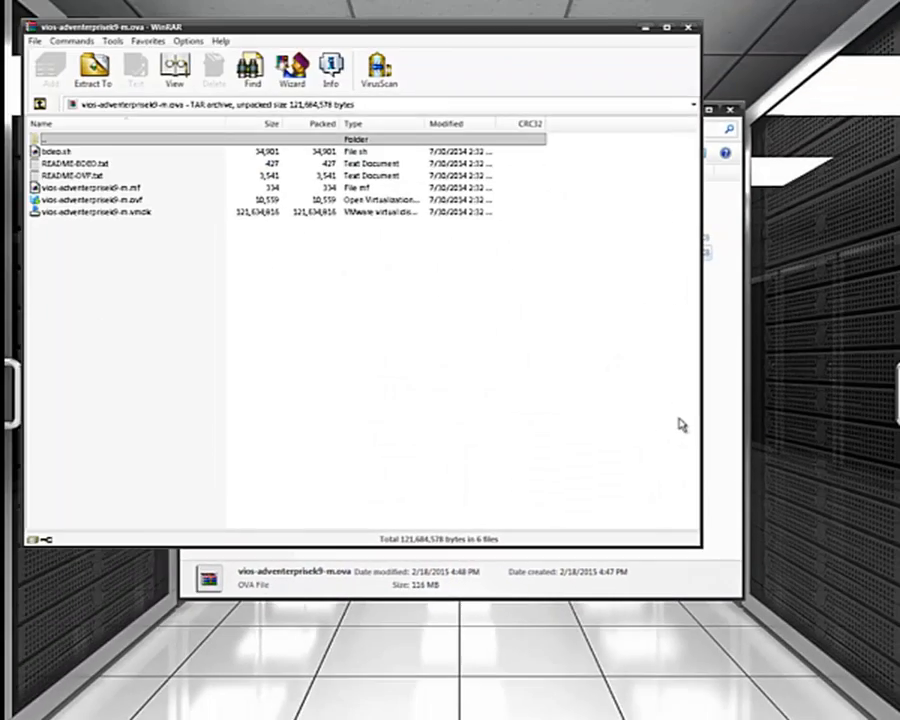
- Extract the archive's files to the iosv\IOSv 2015 folder
click(92, 68)
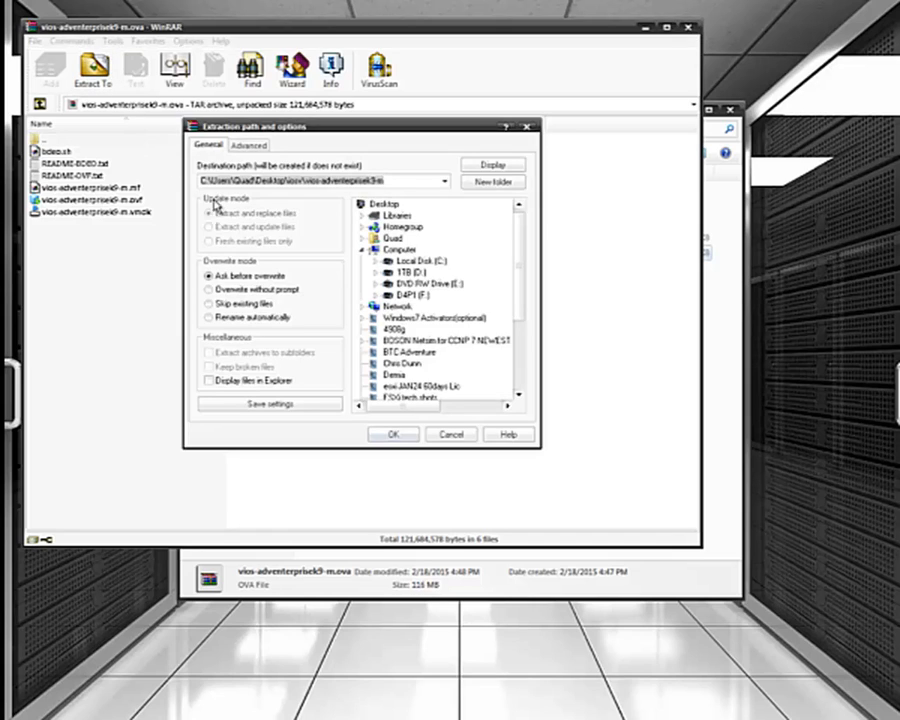
scroll(524, 332, down, 2)
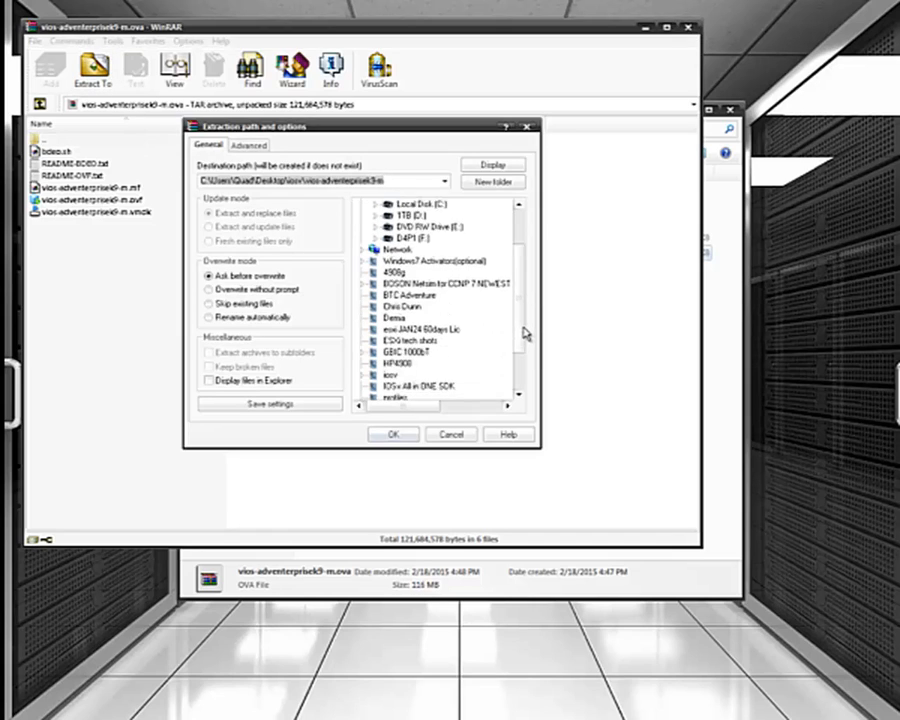
scroll(520, 340, down, 2)
click(363, 318)
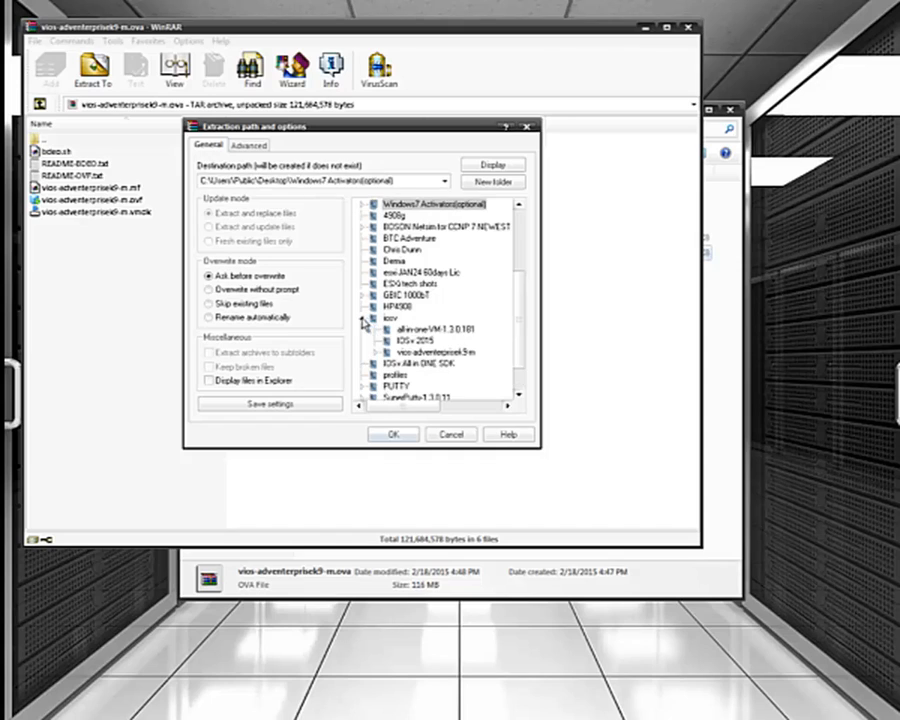
click(412, 340)
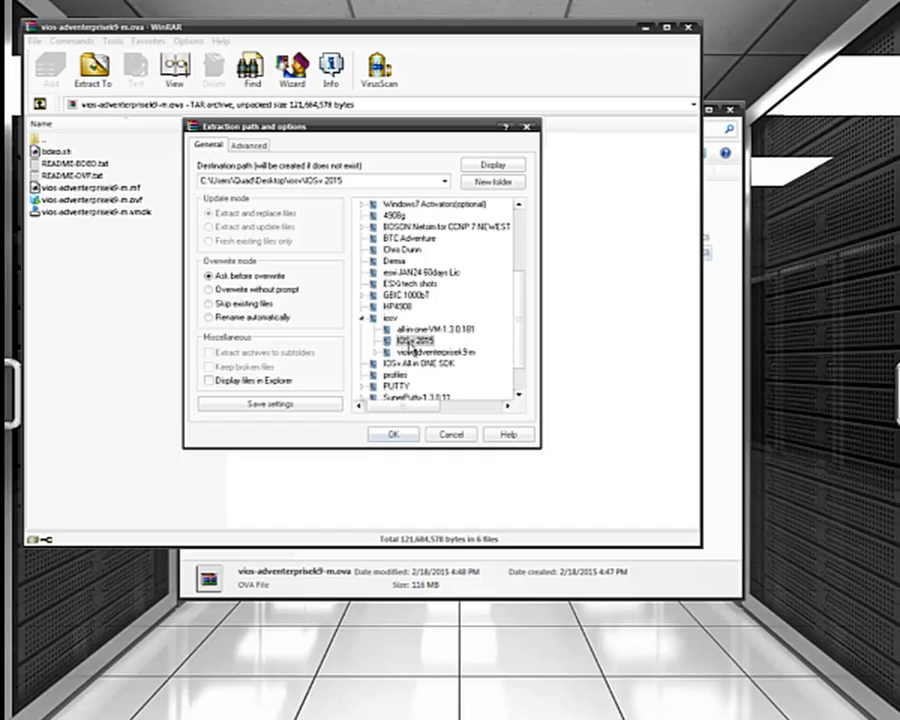
click(404, 433)
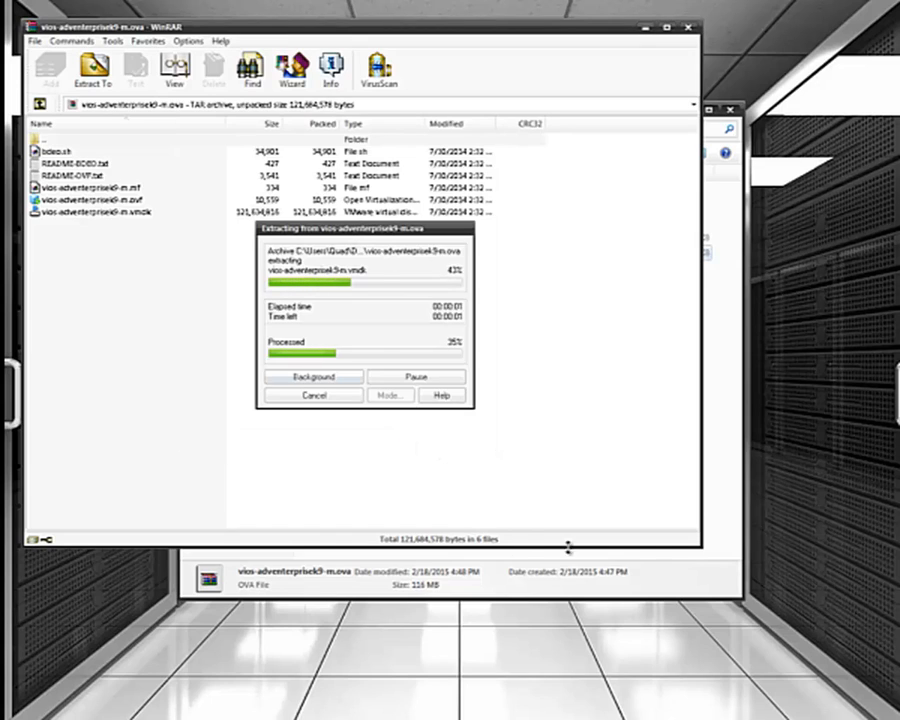
- Open the IOSv 2015 folder to view the six extracted vIOS files, including the .vmdk
click(662, 570)
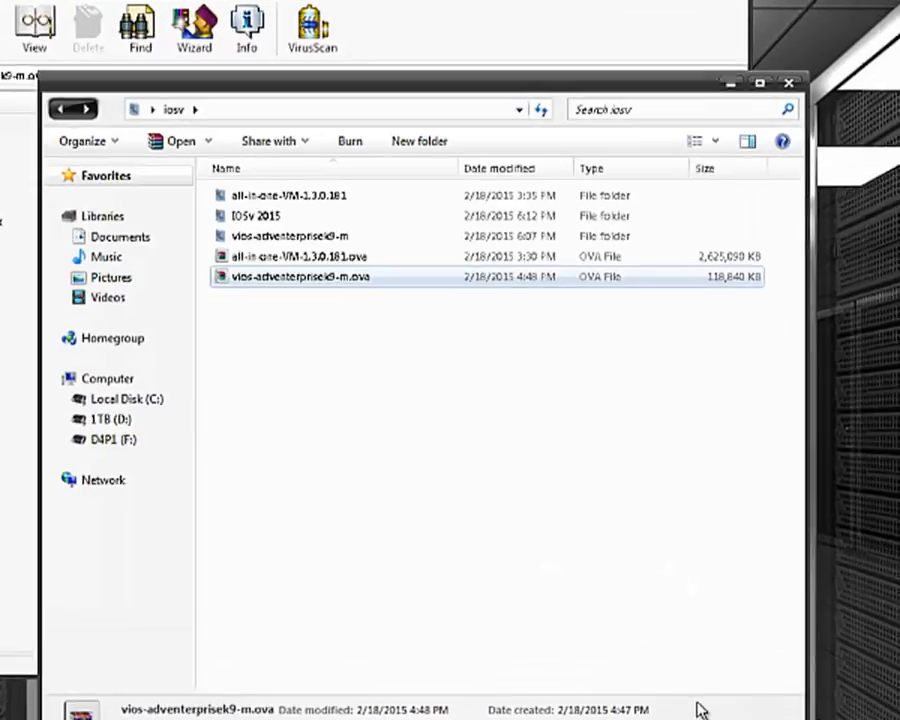
double_click(252, 217)
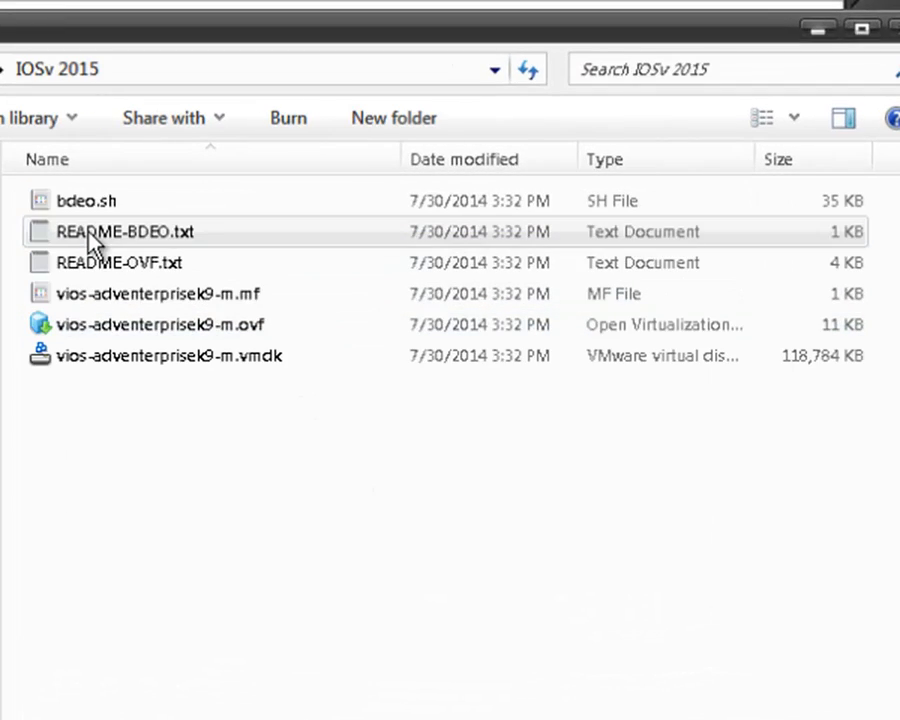